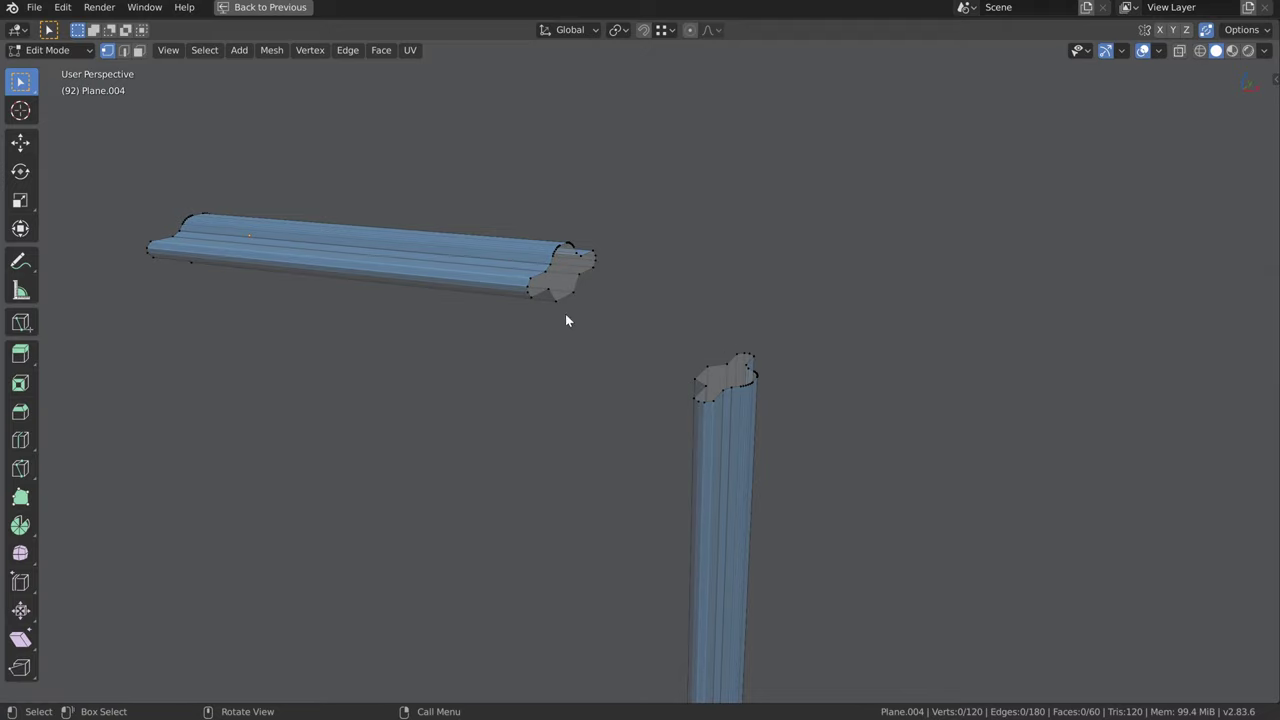
Select the whole vertical trim and rotate it -25° in the front view
{"action": "middle_click_drag", "start_coordinate": [674, 407], "coordinate": [651, 454]}
{"action": "key", "text": "KP_1"}
{"action": "scroll", "coordinate": [708, 380], "scroll_direction": "down", "scroll_amount": 3}
{"action": "middle_click_drag", "start_coordinate": [708, 380], "coordinate": [703, 378]}
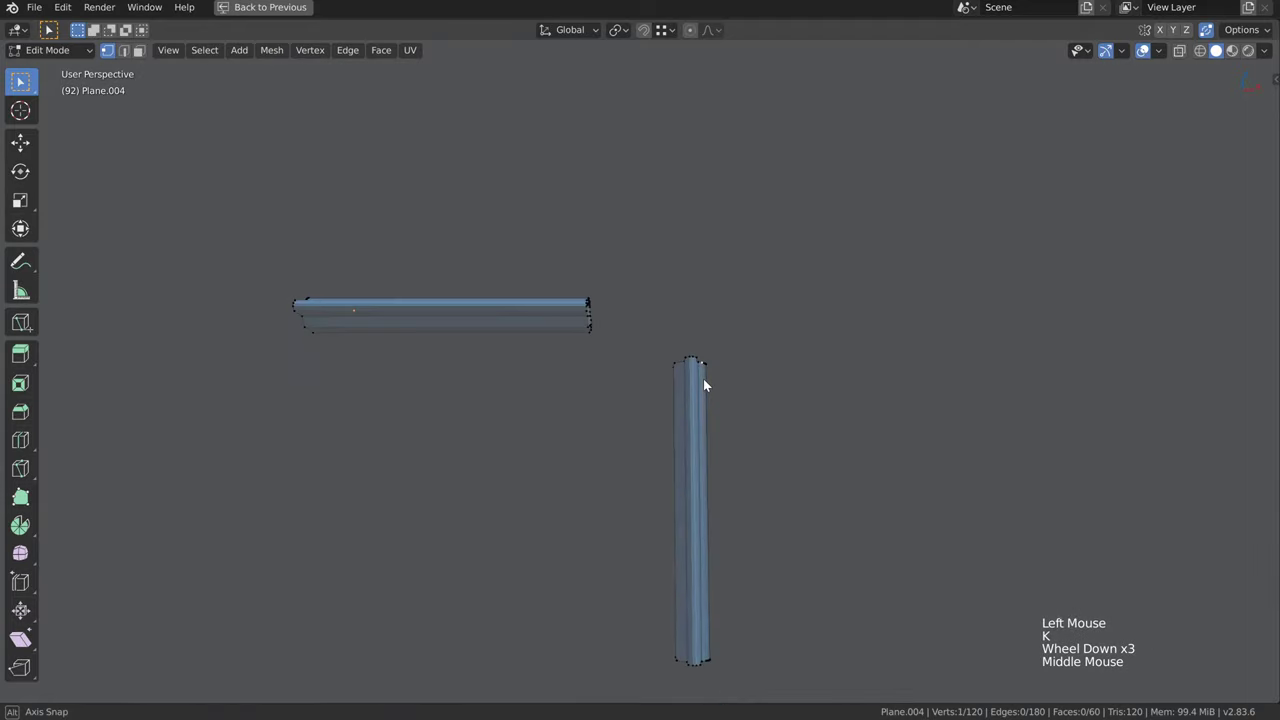
{"action": "key", "text": "KP_1"}
{"action": "left_click_drag", "start_coordinate": [766, 631], "coordinate": [646, 314]}
{"action": "scroll", "coordinate": [646, 314], "scroll_direction": "up", "scroll_amount": 3}
{"action": "middle_click_drag", "start_coordinate": [940, 560], "coordinate": [956, 568], "text": "shift"}
{"action": "key", "text": "r"}
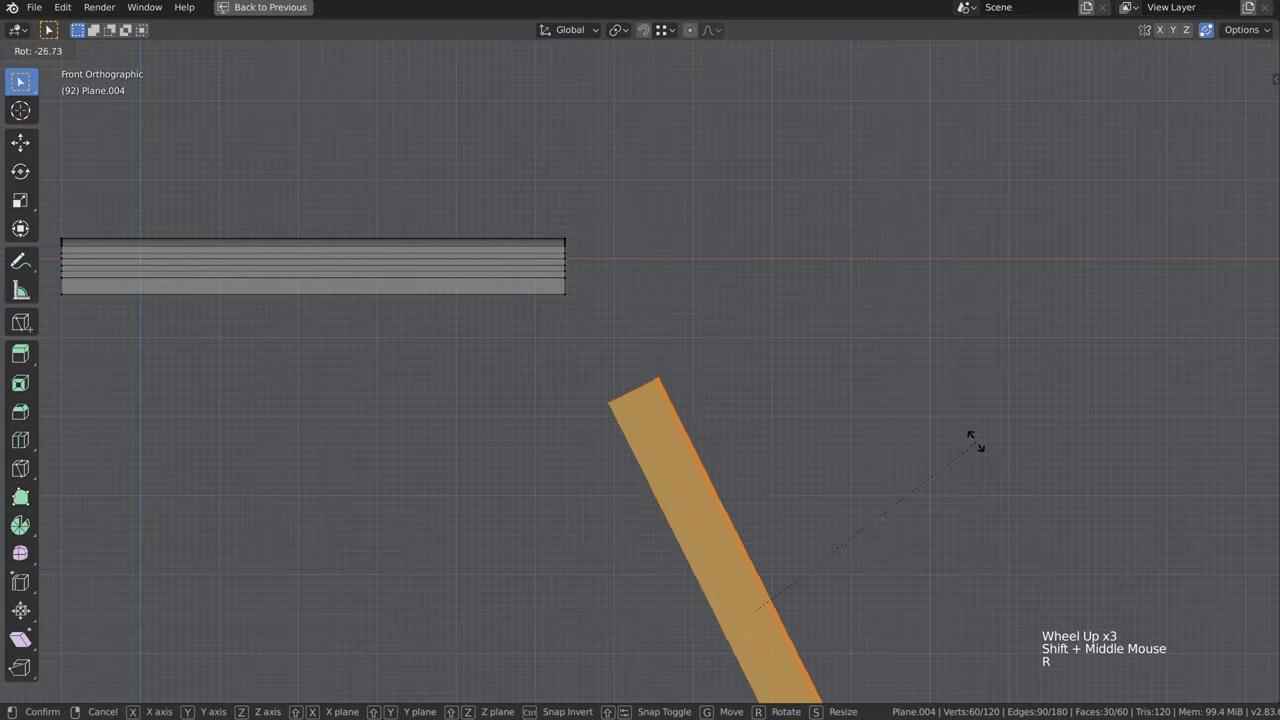
{"action": "left_click", "coordinate": [949, 465], "text": "ctrl"}
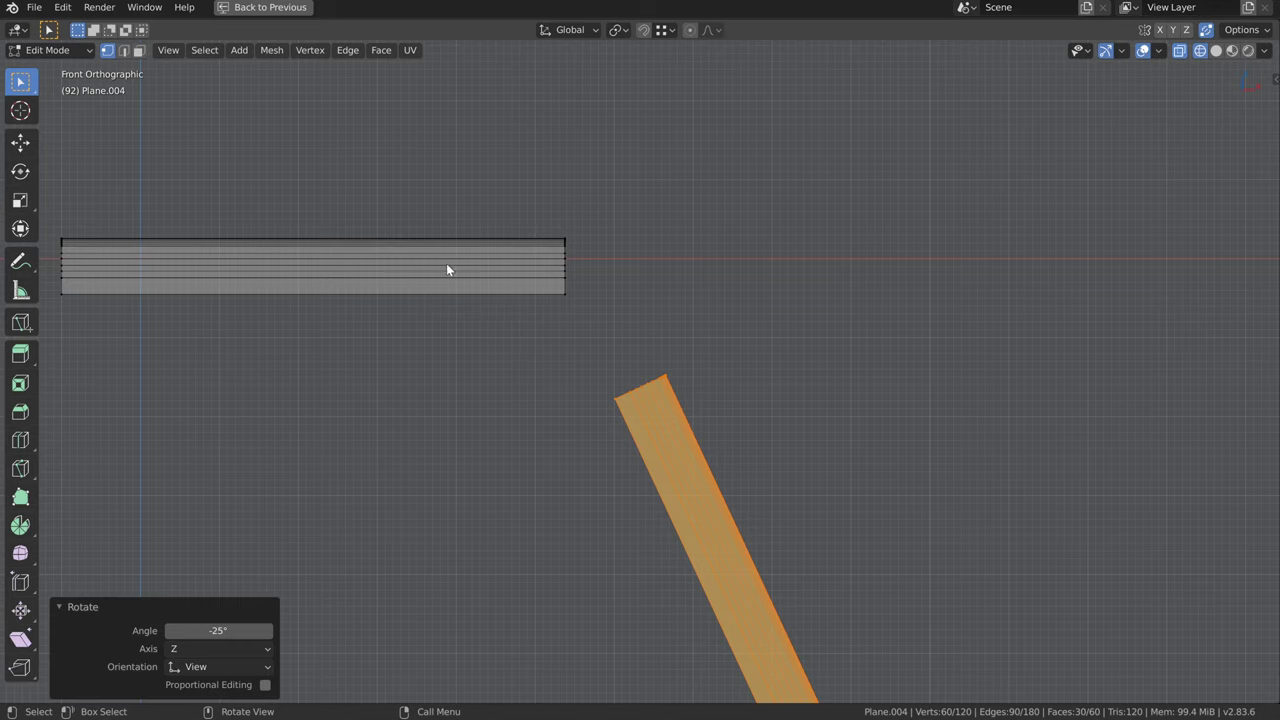
Move the rotated trim -2.2801 m in X and 2.6158 m in Z so it crosses the end of the horizontal trim
{"action": "middle_click_drag", "start_coordinate": [616, 413], "coordinate": [683, 489], "text": "shift"}
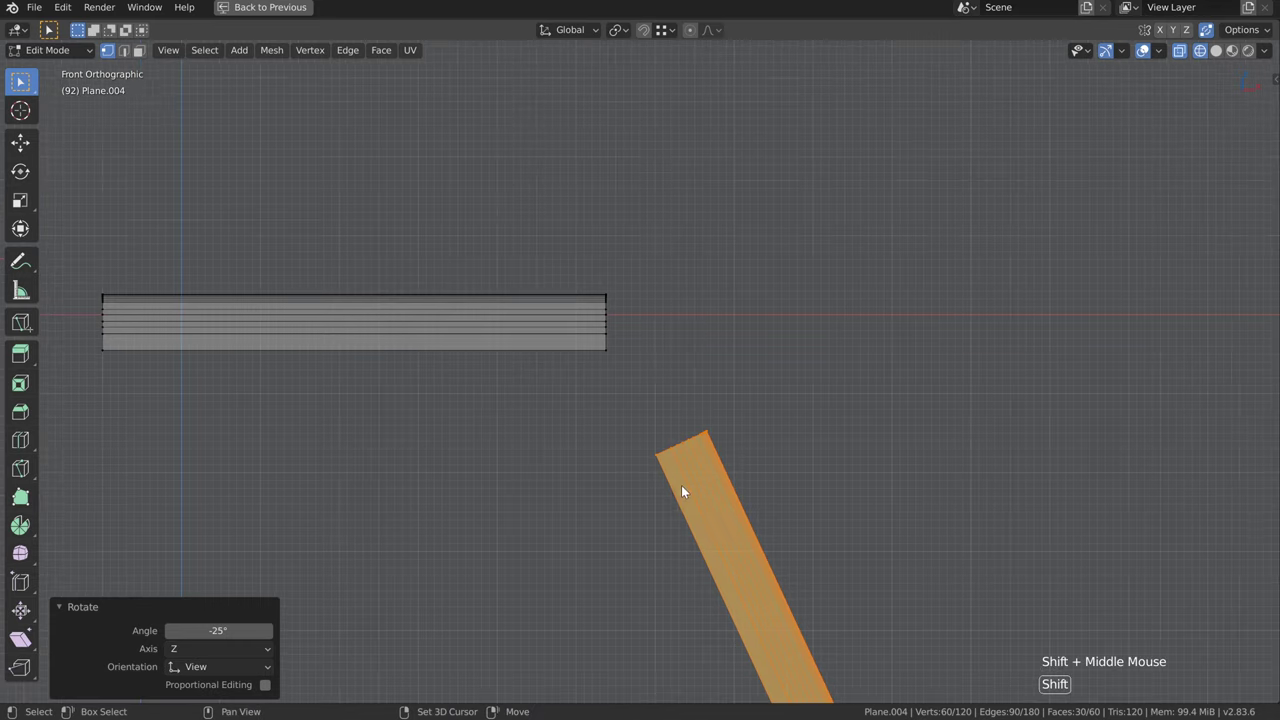
{"action": "key", "text": "g"}
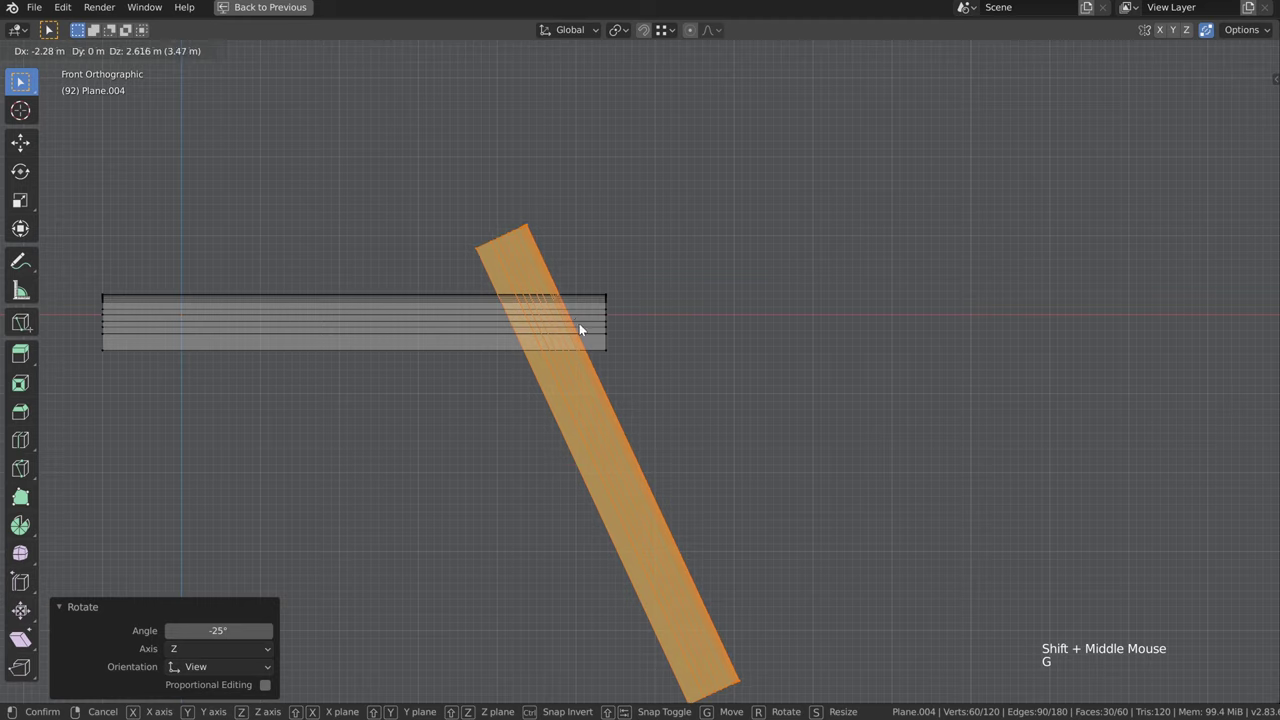
{"action": "left_click", "coordinate": [580, 326]}
Show the mesh in solid shading and cut the crossing trims against each other with Intersect (Knife)
{"action": "middle_click_drag", "start_coordinate": [654, 402], "coordinate": [538, 351]}
{"action": "key", "text": "z"}
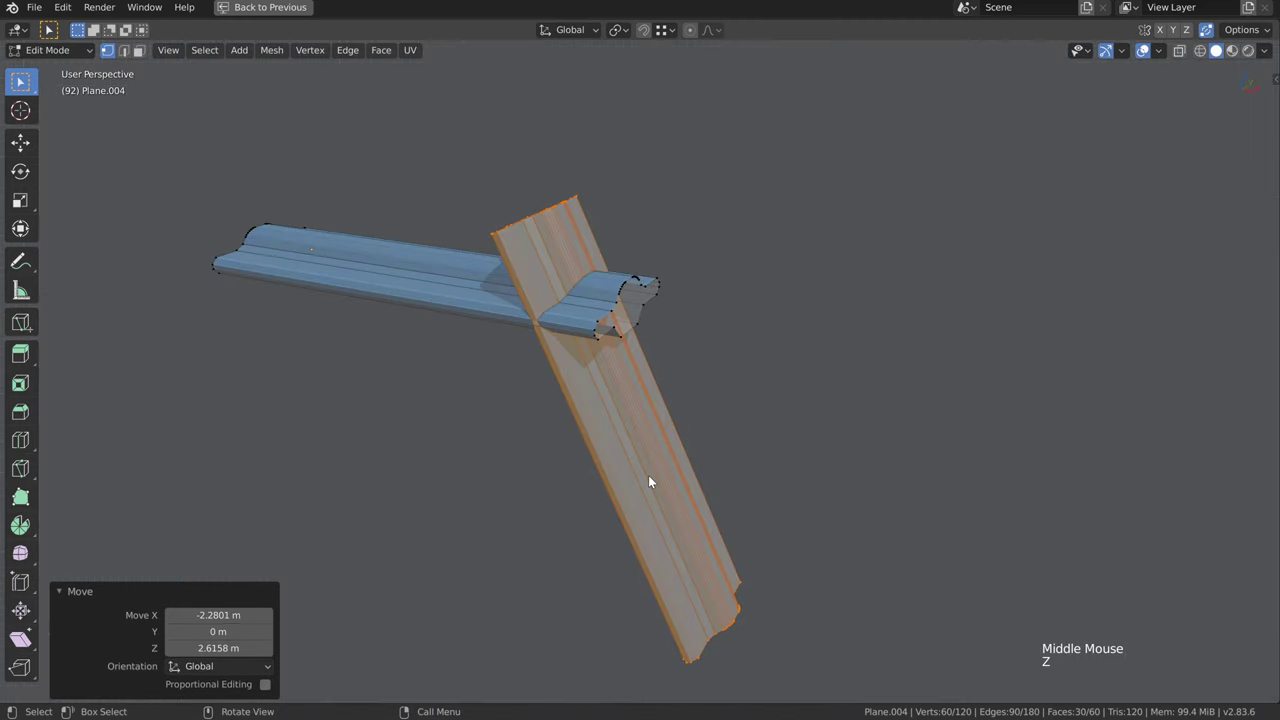
{"action": "middle_click_drag", "start_coordinate": [648, 483], "coordinate": [703, 513], "text": "shift"}
{"action": "left_click", "coordinate": [381, 52]}
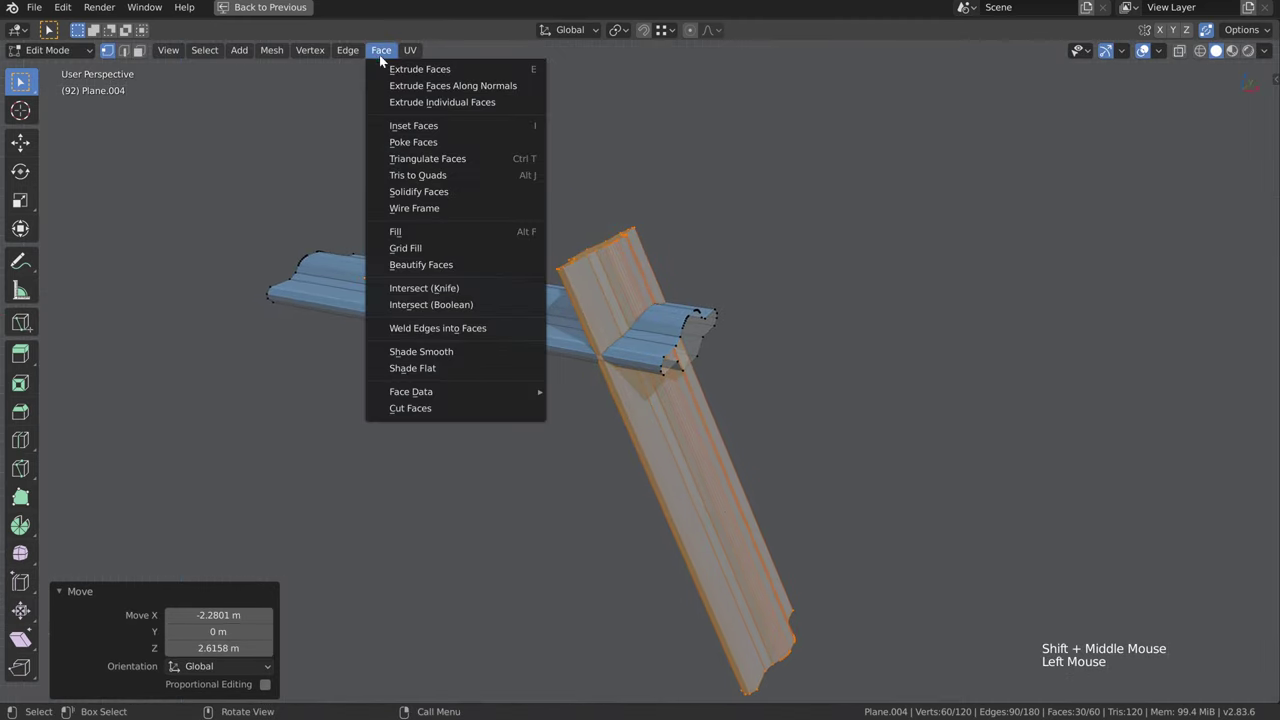
{"action": "left_click", "coordinate": [480, 288]}
Delete the two trim ends that protrude beyond the corner, starting from their open end loops
{"action": "middle_click_drag", "start_coordinate": [649, 448], "coordinate": [631, 340], "text": "ctrl"}
{"action": "middle_click_drag", "start_coordinate": [546, 349], "coordinate": [727, 287]}
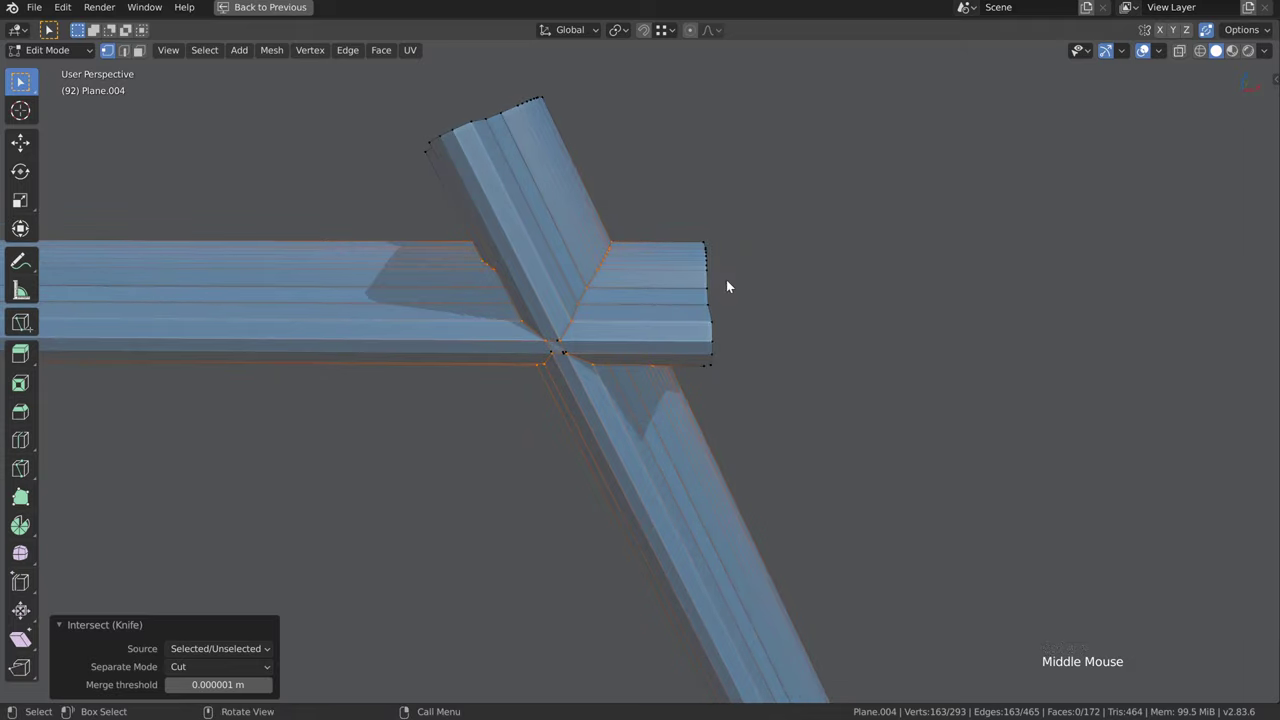
{"action": "left_click", "coordinate": [708, 268], "text": "alt"}
{"action": "left_click", "coordinate": [504, 110], "text": "alt+shift"}
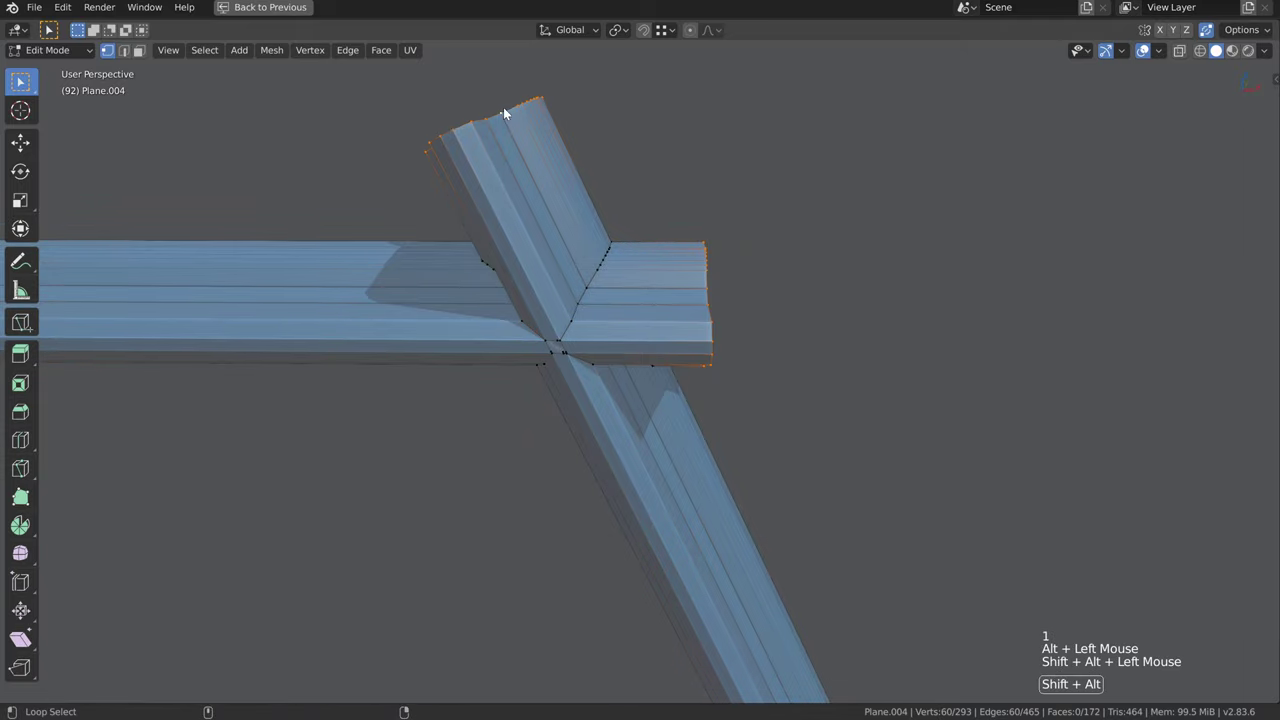
{"action": "key", "text": "x"}
{"action": "key", "text": "x"}
{"action": "left_click", "coordinate": [733, 334]}
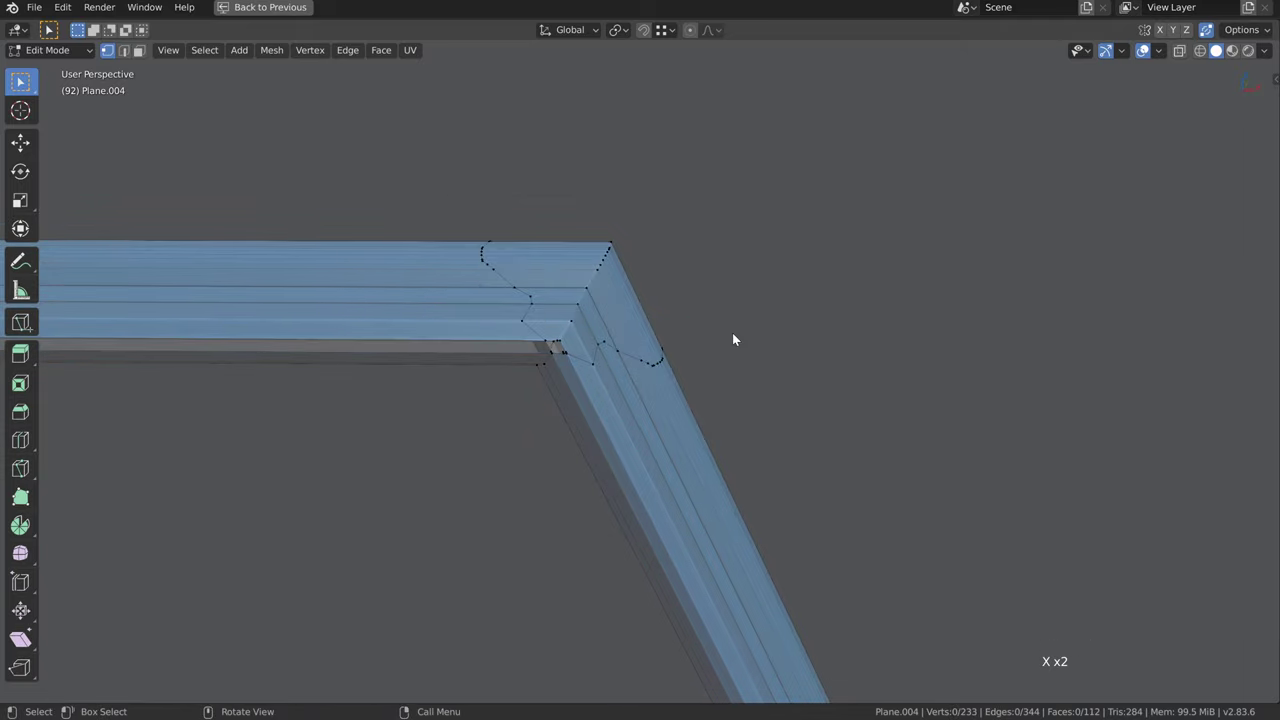
Try to select the leftover edge loops around the cut corner
{"action": "middle_click_drag", "start_coordinate": [626, 394], "coordinate": [600, 372]}
{"action": "left_click", "coordinate": [615, 347], "text": "alt"}
{"action": "scroll", "coordinate": [574, 380], "scroll_direction": "down", "scroll_amount": 2}
{"action": "left_click", "coordinate": [549, 323], "text": "alt"}
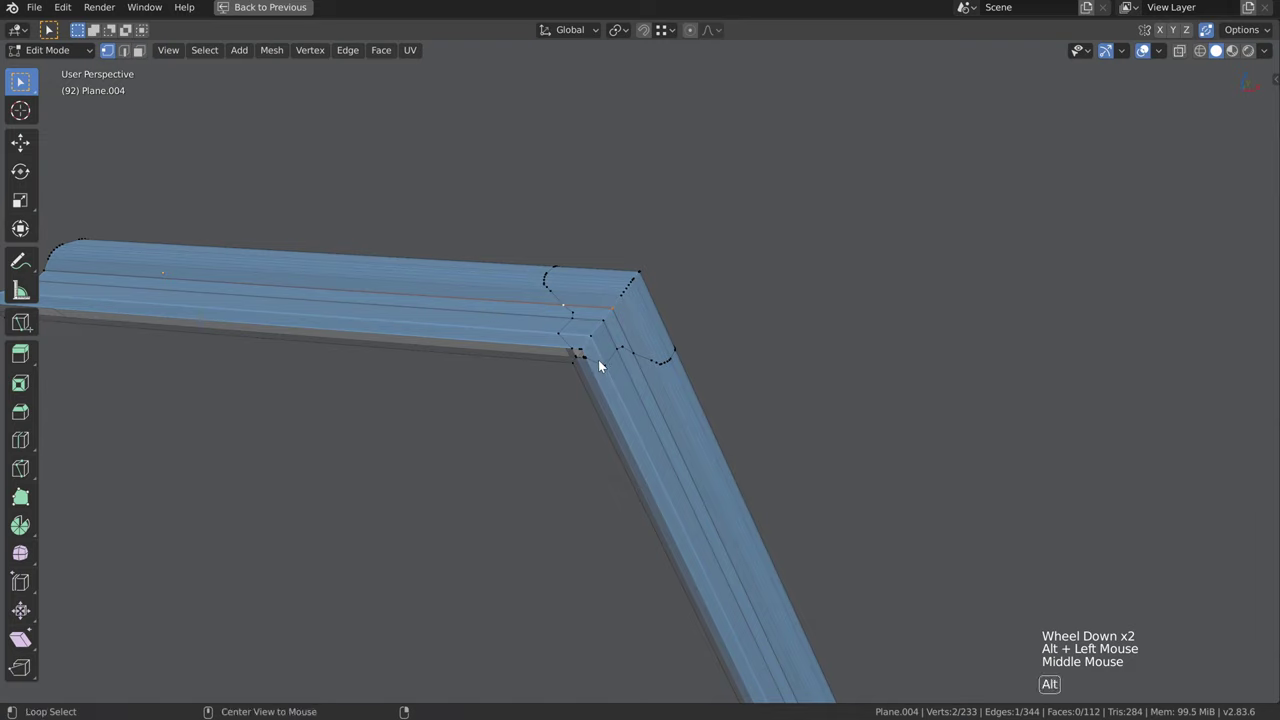
{"action": "left_click", "coordinate": [599, 360], "text": "alt"}
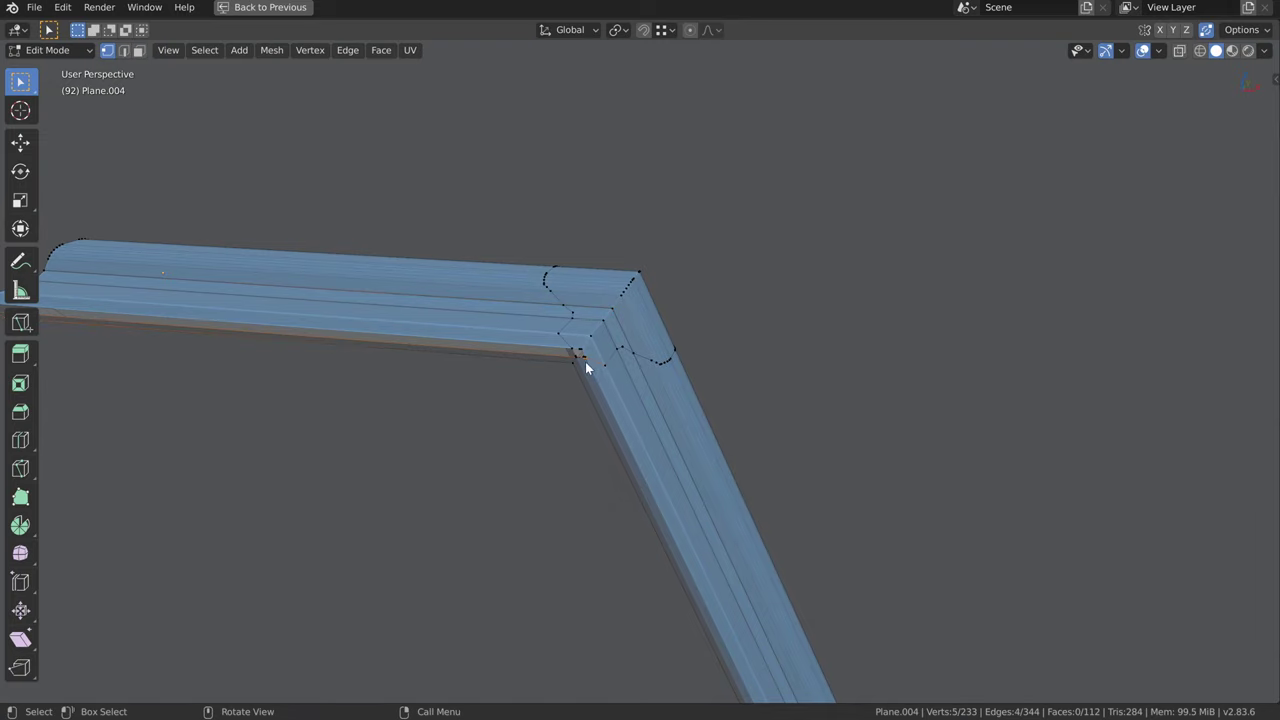
{"action": "middle_click_drag", "start_coordinate": [646, 429], "coordinate": [607, 375]}
Undo the corner clean-up, the knife intersection and the move, keeping the trim rotated
{"action": "key", "text": "ctrl+z"}
{"action": "key", "text": "ctrl+z"}
{"action": "key", "text": "ctrl+z"}
{"action": "key", "text": "ctrl+z"}
{"action": "key", "text": "ctrl+z"}
{"action": "key", "text": "ctrl+z"}
{"action": "key", "text": "ctrl+z"}
{"action": "key", "text": "ctrl+z"}
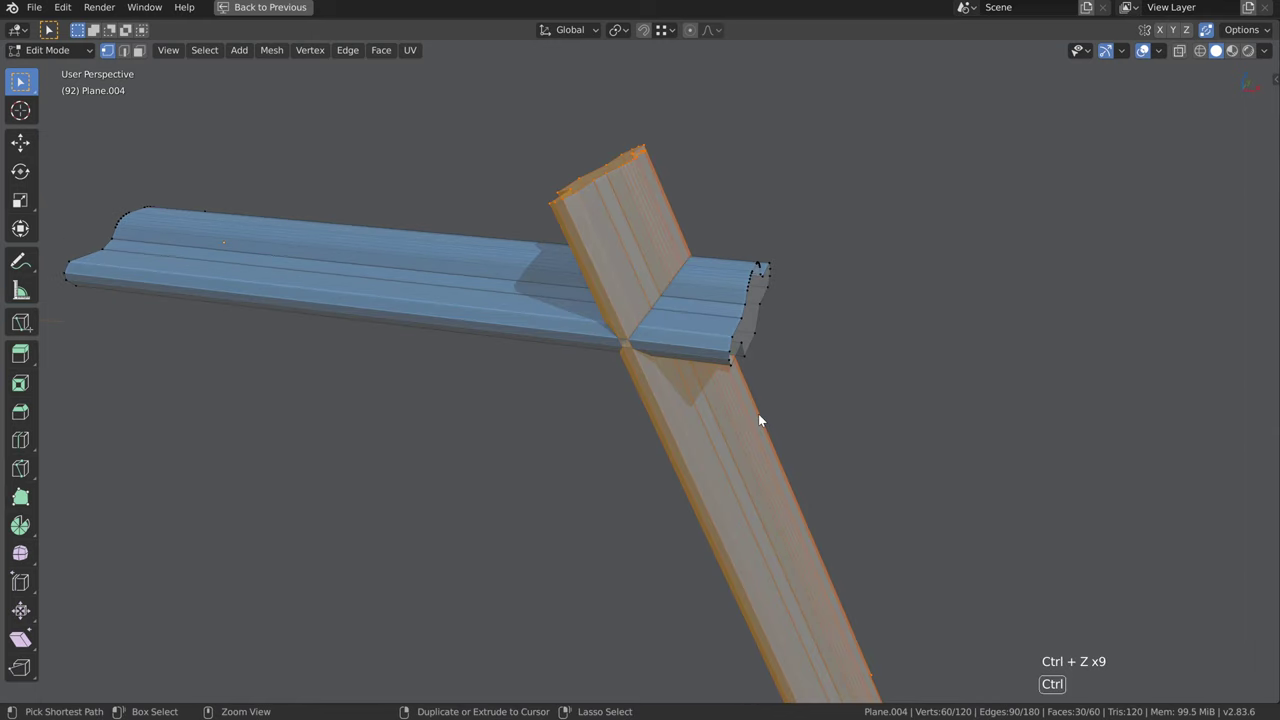
{"action": "key", "text": "ctrl+z"}
{"action": "key", "text": "ctrl+z"}
{"action": "key", "text": "ctrl+z"}
{"action": "key", "text": "ctrl+z"}
{"action": "key", "text": "ctrl+shift+z"}
Move the rotated trim -0.34777 m in X and 1.1404 m in Z, leaving a gap to the horizontal trim's end
{"action": "middle_click_drag", "start_coordinate": [766, 417], "coordinate": [896, 359], "text": "shift"}
{"action": "key", "text": "g"}
{"action": "left_click", "coordinate": [763, 286]}
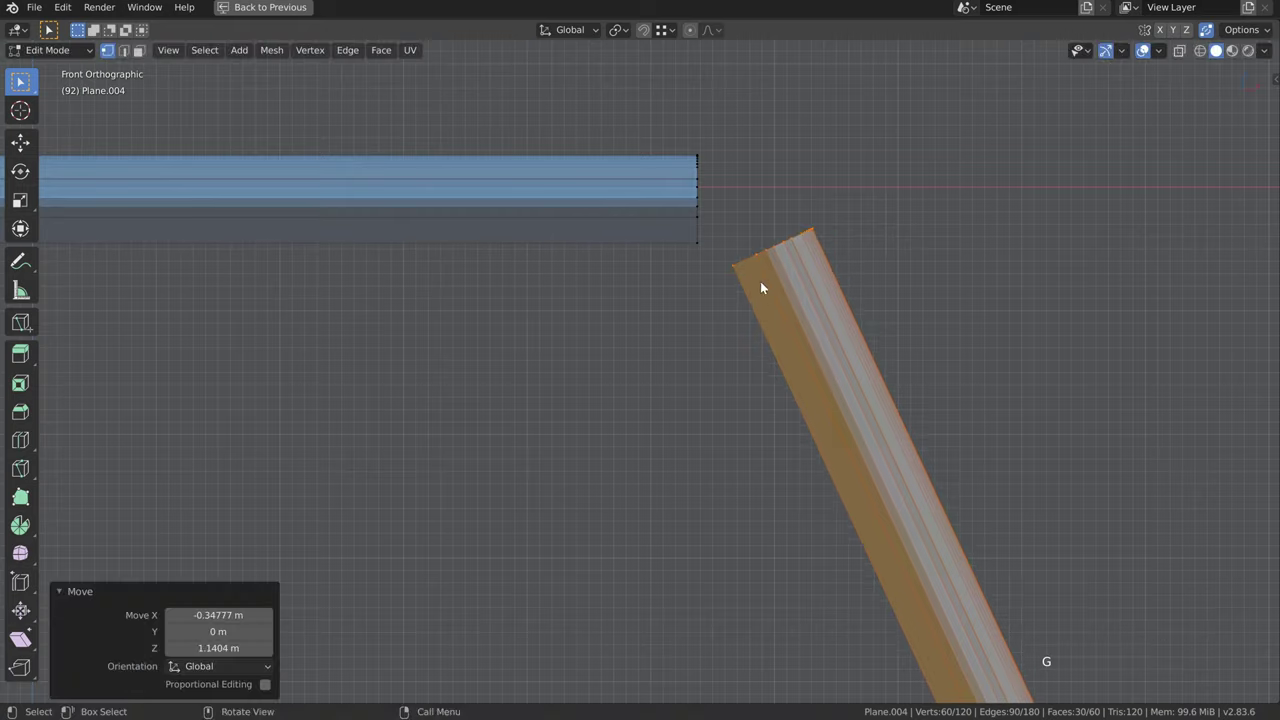
{"action": "middle_click_drag", "start_coordinate": [763, 286], "coordinate": [709, 400], "text": "shift"}
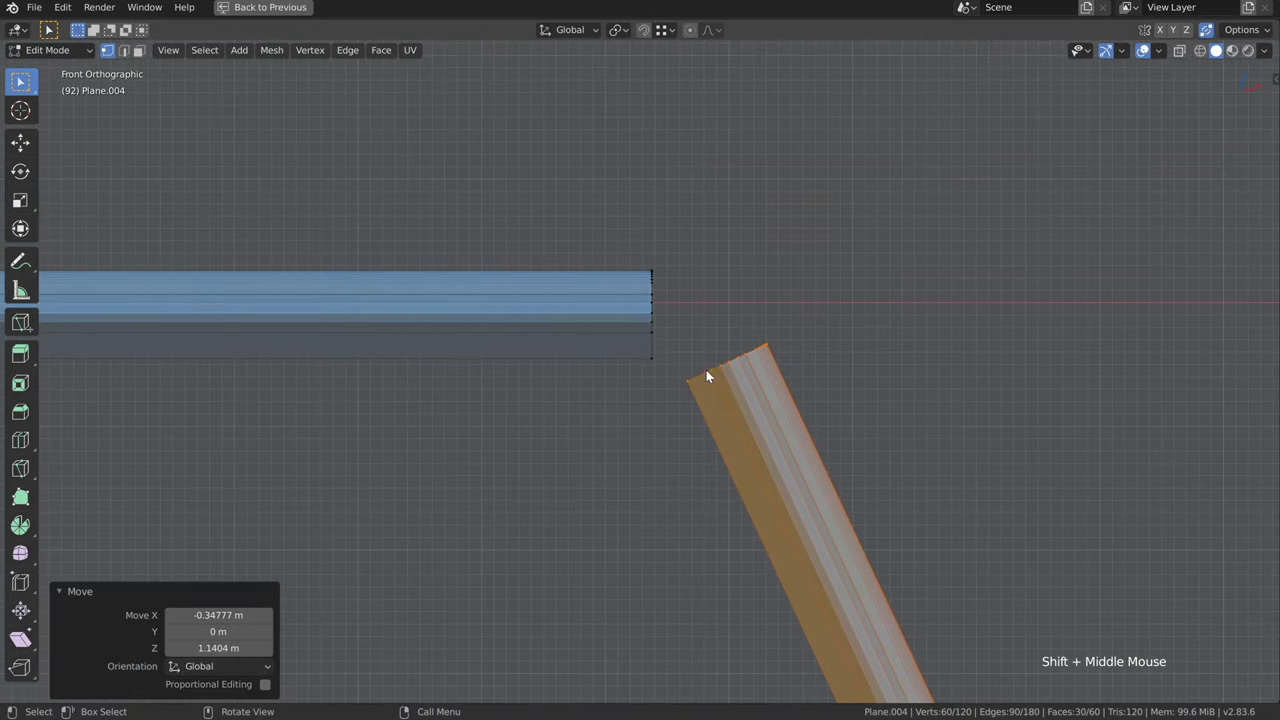
Select one matching lower front edge on each trim and extend both to their intersection with TinyCAD VTX AUTO
{"action": "scroll", "coordinate": [790, 380], "scroll_direction": "up", "scroll_amount": 4}
{"action": "middle_click_drag", "start_coordinate": [852, 389], "coordinate": [814, 413]}
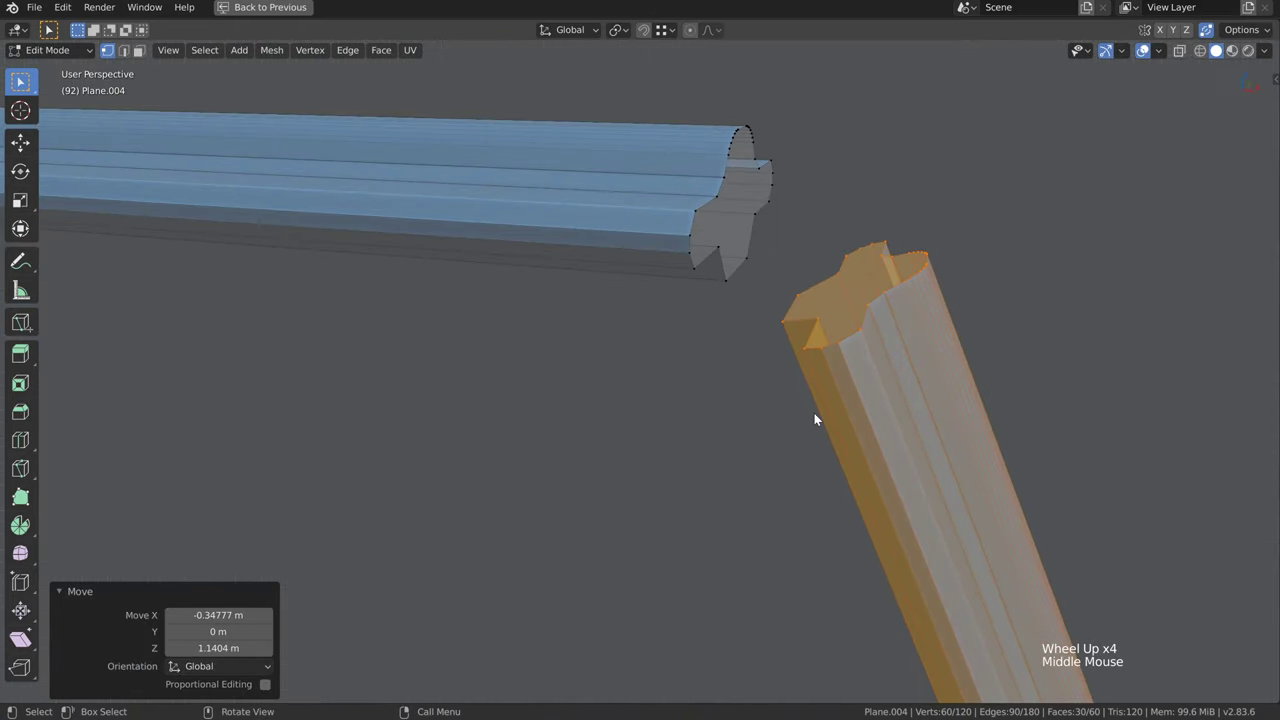
{"action": "key", "text": "2"}
{"action": "left_click", "coordinate": [847, 368]}
{"action": "middle_click_drag", "start_coordinate": [847, 368], "coordinate": [845, 445], "text": "shift"}
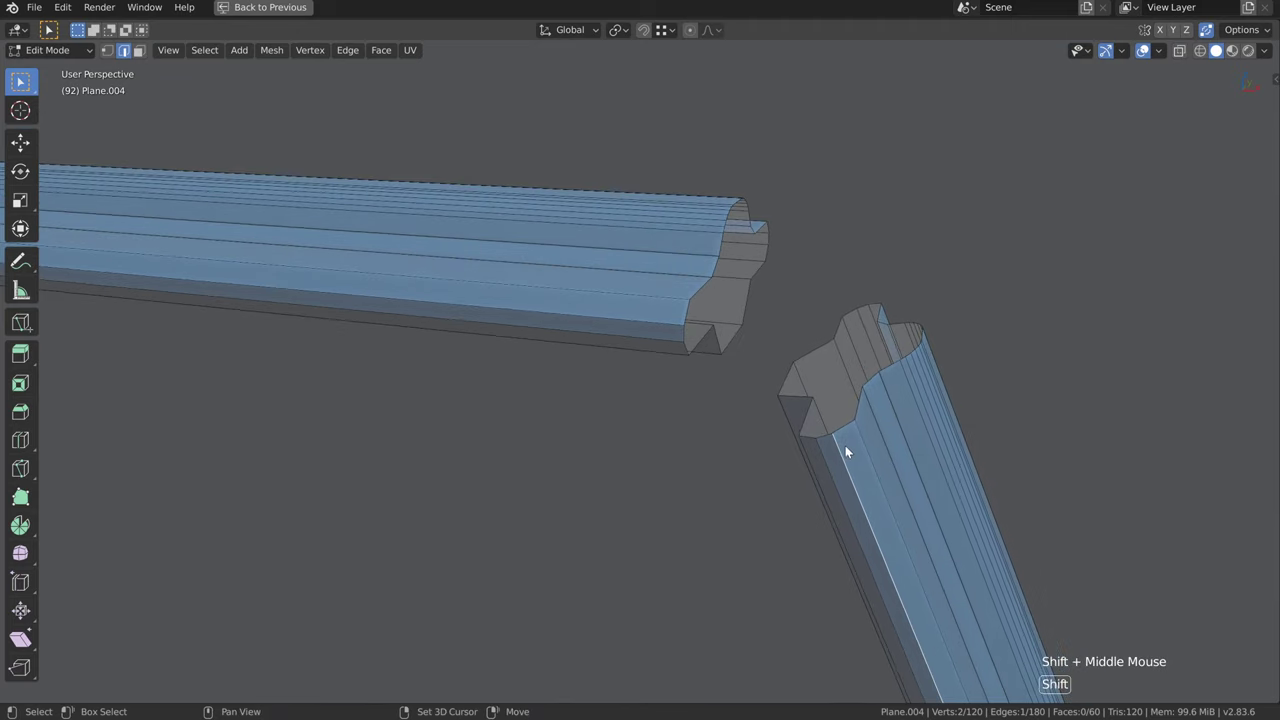
{"action": "left_click", "coordinate": [668, 297], "text": "shift"}
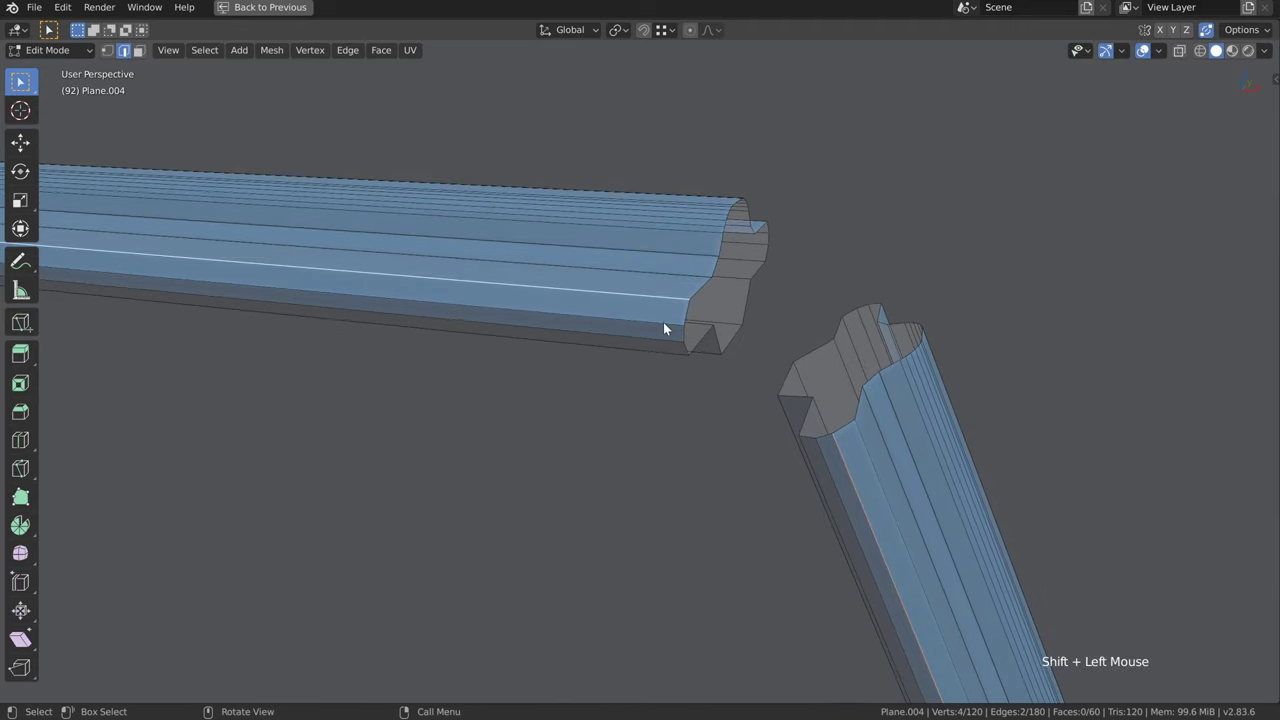
{"action": "left_click", "coordinate": [664, 323]}
{"action": "left_click", "coordinate": [855, 460], "text": "shift"}
{"action": "middle_click_drag", "start_coordinate": [855, 460], "coordinate": [873, 490]}
{"action": "right_click", "coordinate": [873, 490]}
{"action": "mouse_move", "coordinate": [869, 38]}
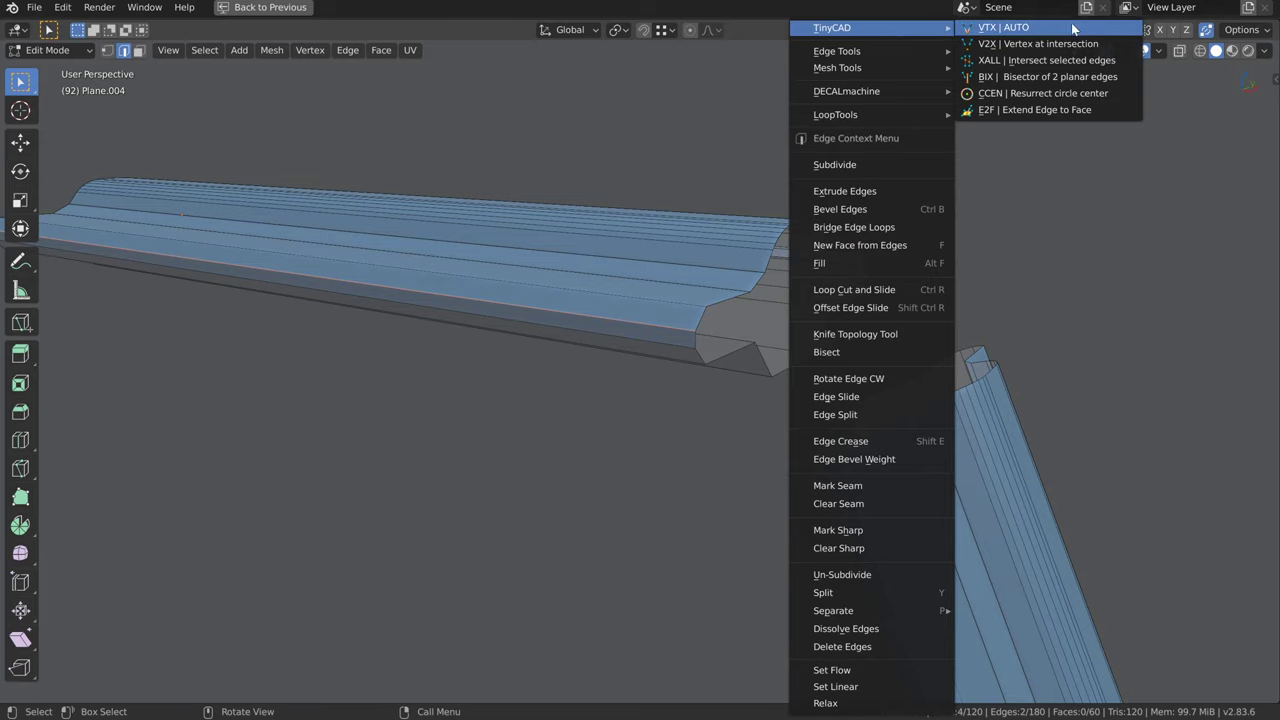
{"action": "left_click", "coordinate": [1003, 27]}
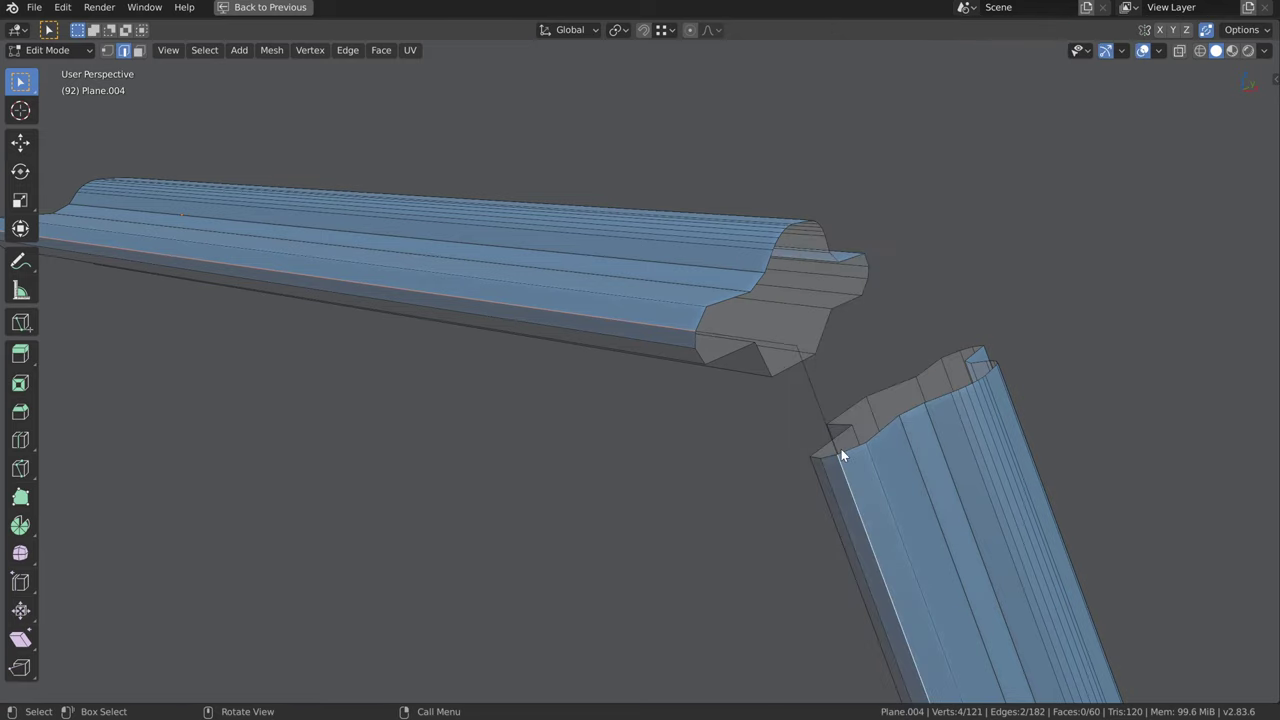
Extend the second pair of matching trim edges to their intersection with TinyCAD VTX AUTO
{"action": "mouse_move", "coordinate": [841, 449]}
{"action": "middle_mouse_down"}
{"action": "mouse_move", "coordinate": [856, 439]}
{"action": "mouse_move", "coordinate": [843, 443]}
{"action": "middle_mouse_up"}
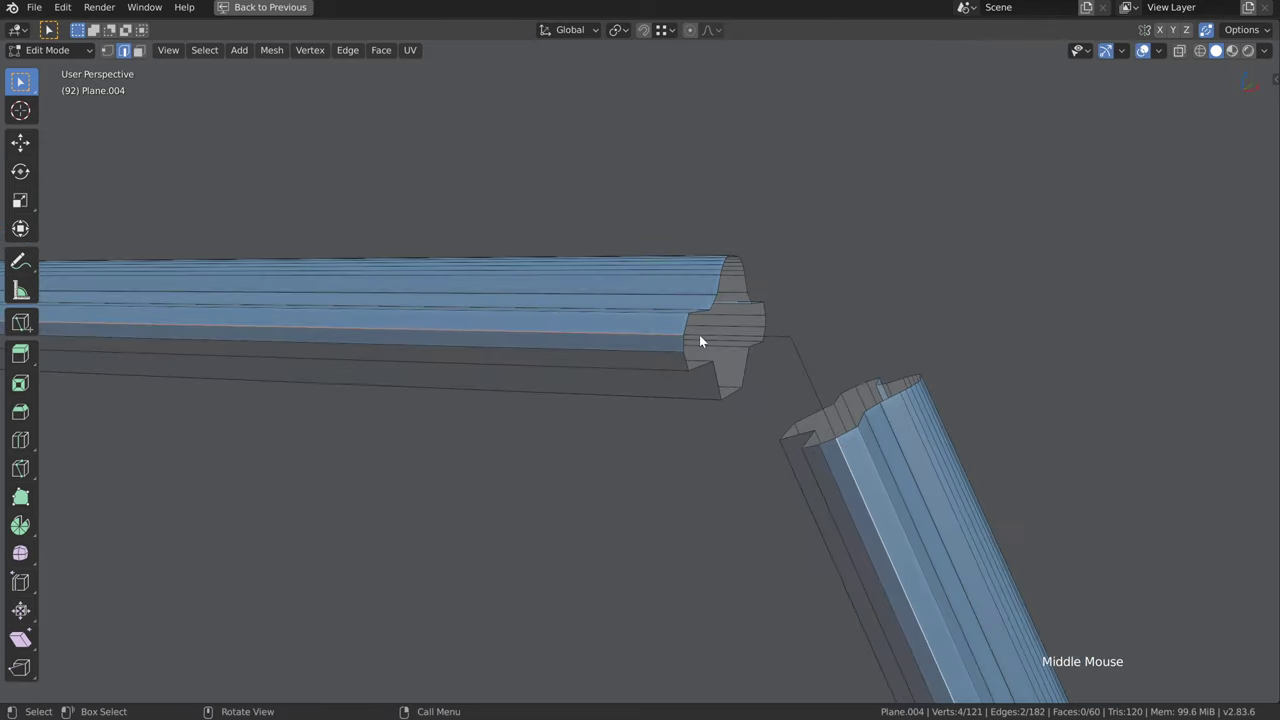
{"action": "middle_click_drag", "start_coordinate": [700, 342], "coordinate": [866, 477]}
{"action": "left_click", "coordinate": [777, 351]}
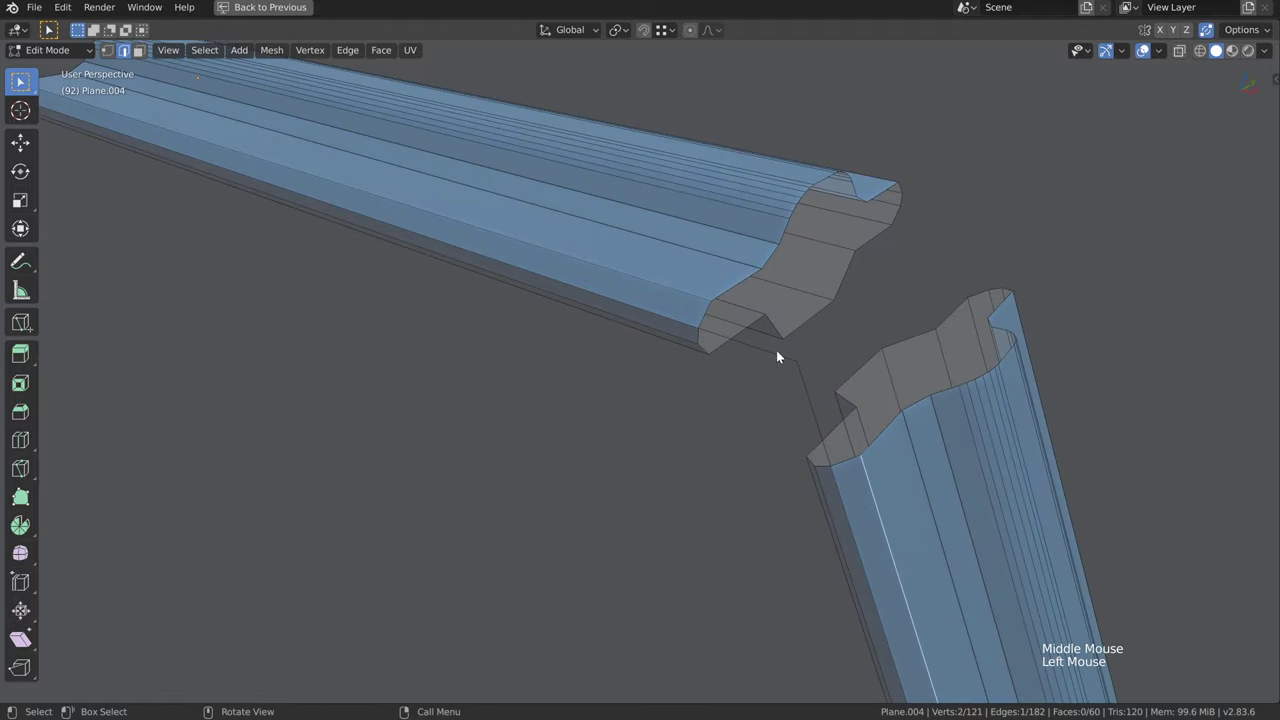
{"action": "left_click", "coordinate": [691, 302], "text": "shift"}
{"action": "right_click", "coordinate": [691, 302]}
{"action": "mouse_move", "coordinate": [714, 28]}
{"action": "left_click", "coordinate": [800, 28]}
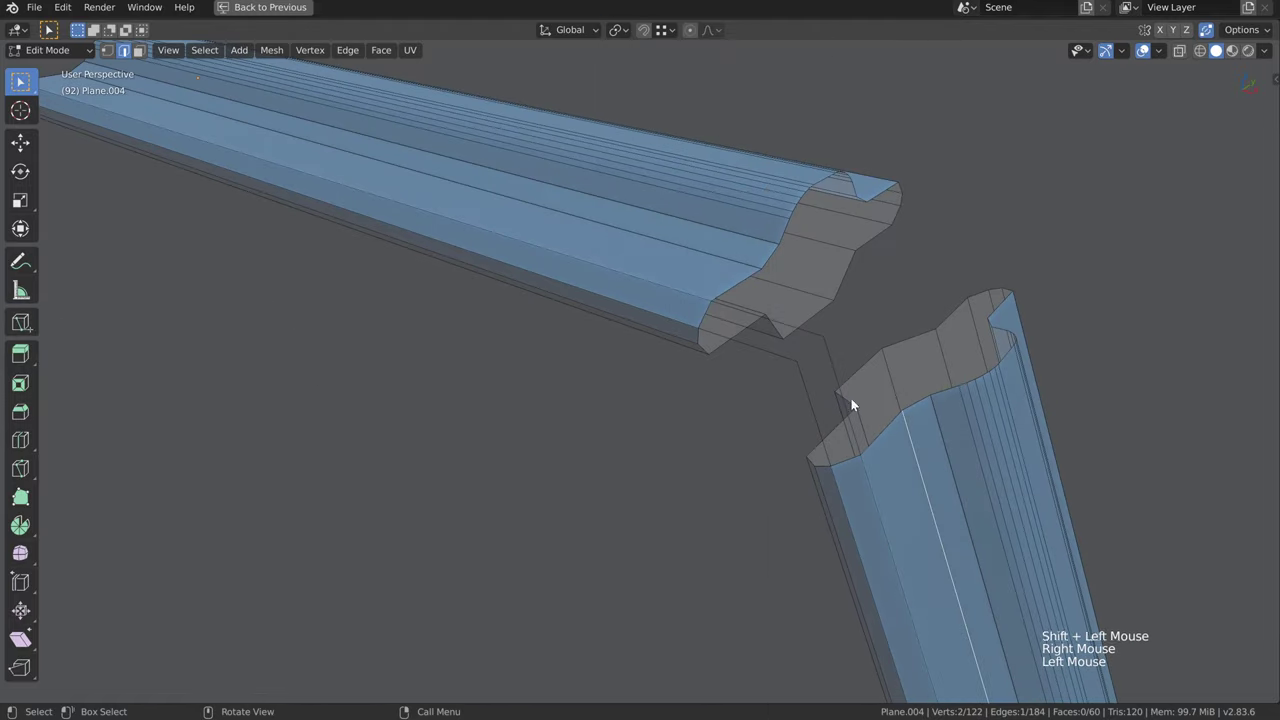
Extend the third and fourth pairs of matching profile edges to their intersections with TinyCAD VTX AUTO
{"action": "left_click", "coordinate": [728, 252], "text": "shift"}
{"action": "right_click", "coordinate": [728, 252]}
{"action": "left_click", "coordinate": [830, 28]}
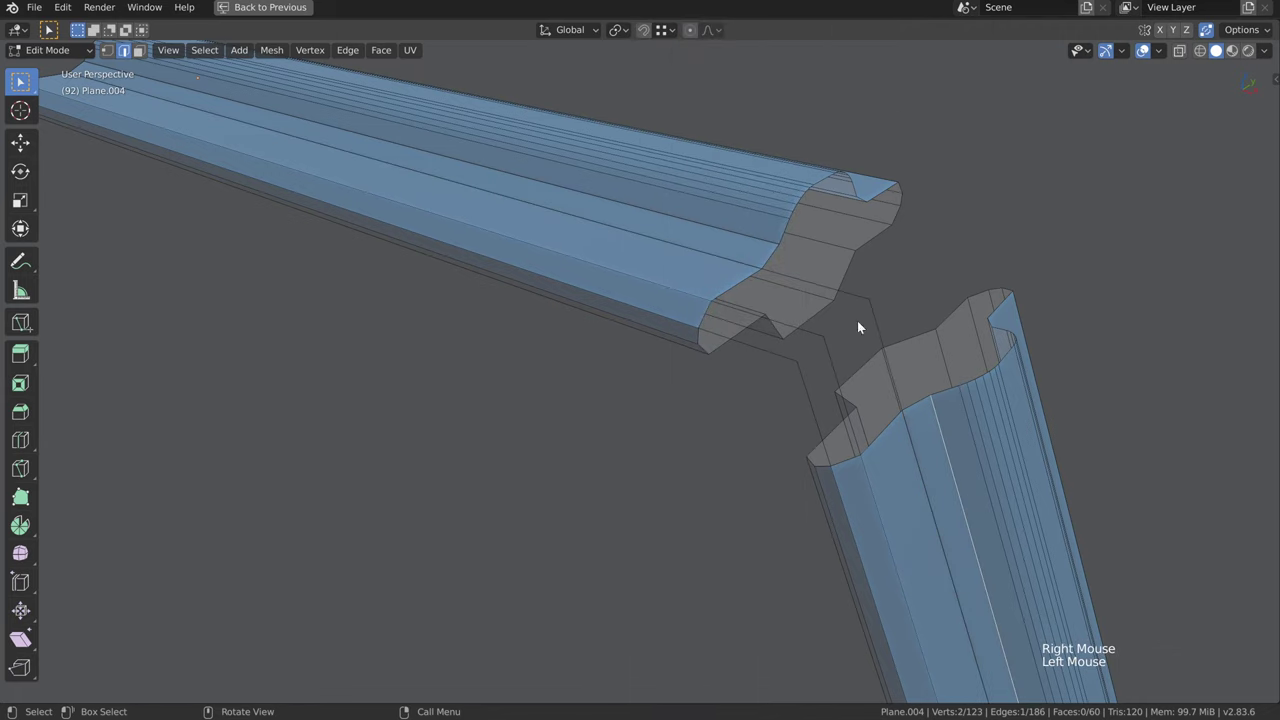
{"action": "left_click", "coordinate": [757, 243], "text": "shift"}
{"action": "right_click", "coordinate": [757, 243]}
{"action": "left_click", "coordinate": [880, 23]}
With the Line tool, extend the angled trim's next edge past the corner and join it to the matching horizontal edge at their crossing point
{"action": "mouse_move", "coordinate": [789, 505]}
{"action": "middle_mouse_down"}
{"action": "mouse_move", "coordinate": [898, 495]}
{"action": "mouse_move", "coordinate": [802, 499]}
{"action": "middle_mouse_up"}
{"action": "left_click", "coordinate": [789, 500]}
{"action": "scroll", "coordinate": [824, 462], "scroll_direction": "up", "scroll_amount": 2}
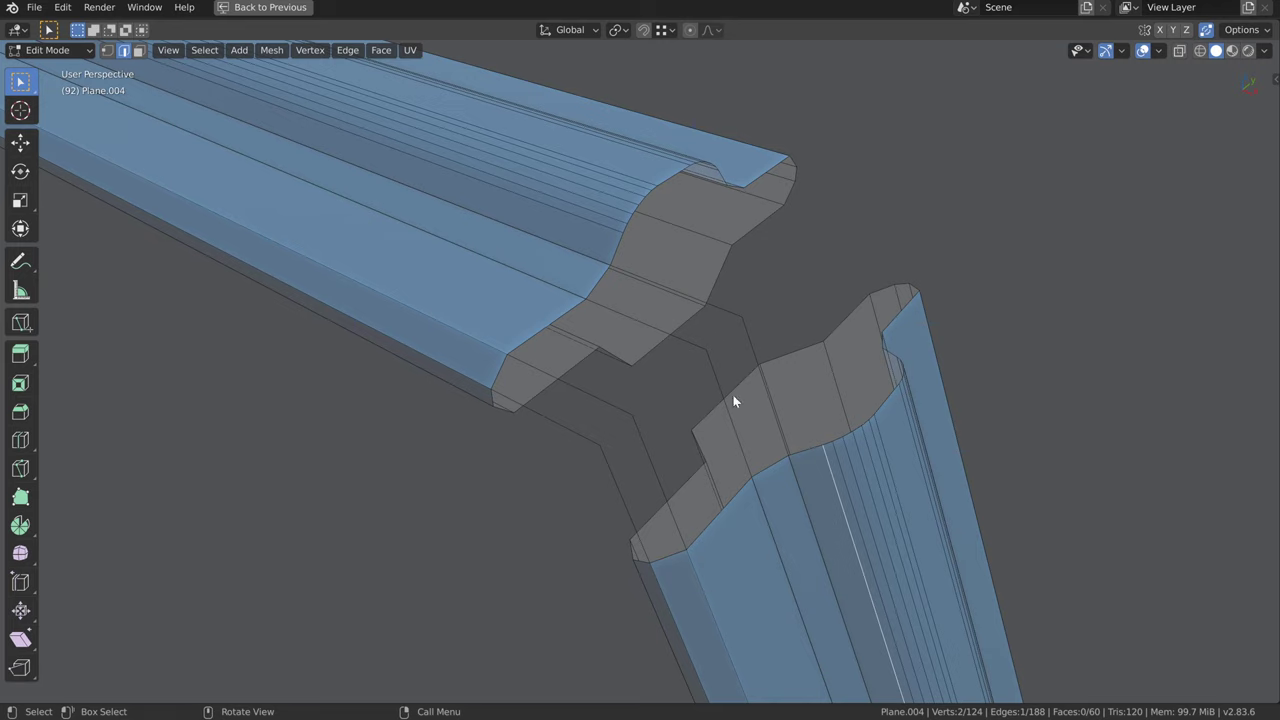
{"action": "middle_click_drag", "start_coordinate": [805, 525], "coordinate": [835, 422]}
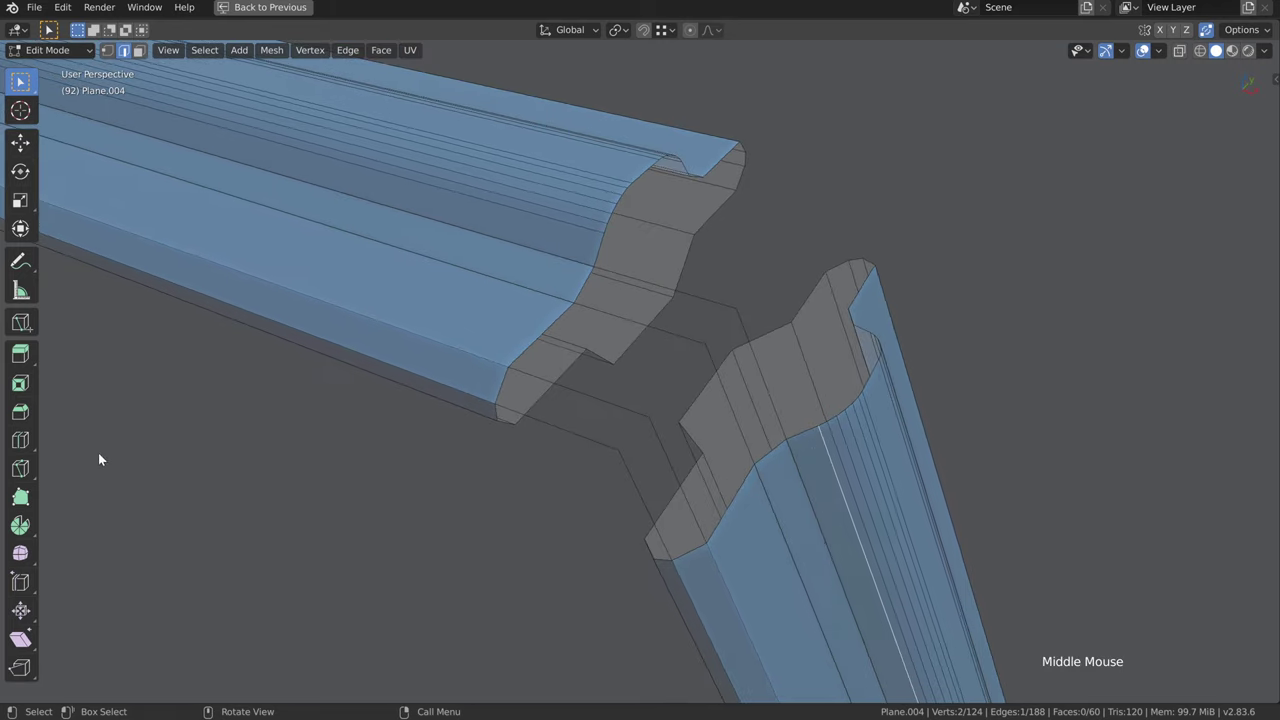
{"action": "left_click", "coordinate": [21, 324]}
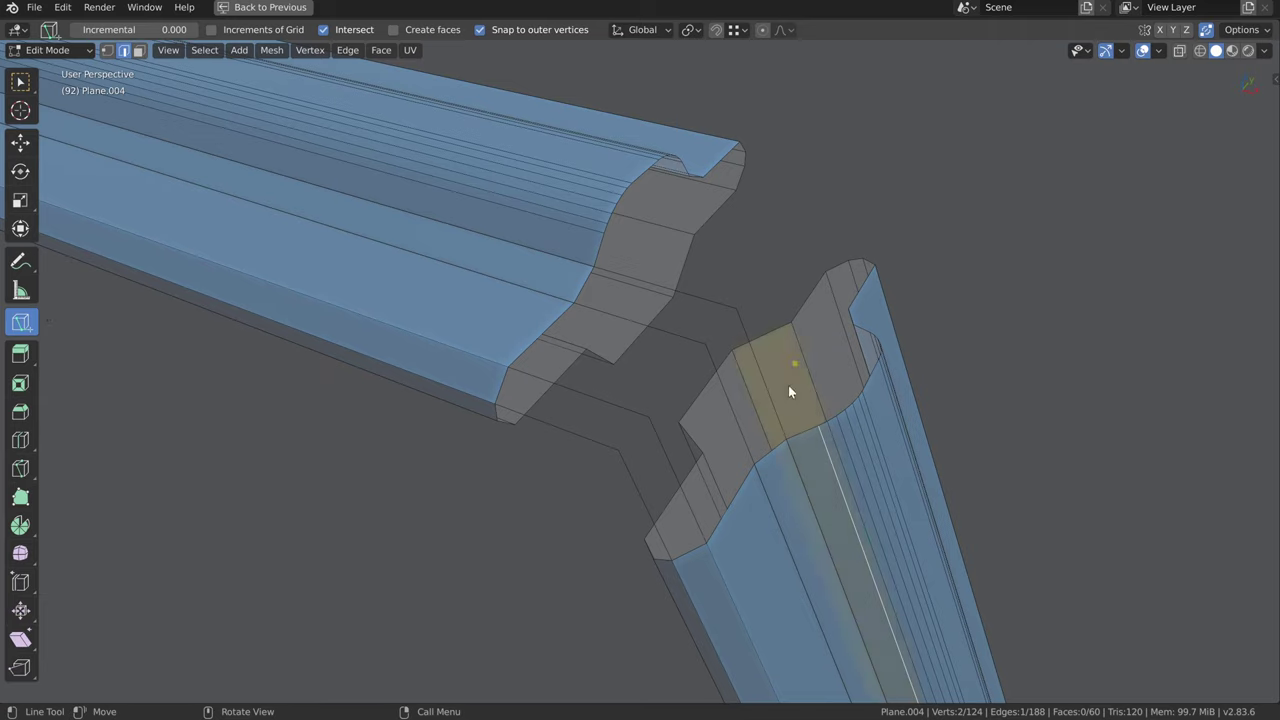
{"action": "left_click", "coordinate": [819, 430]}
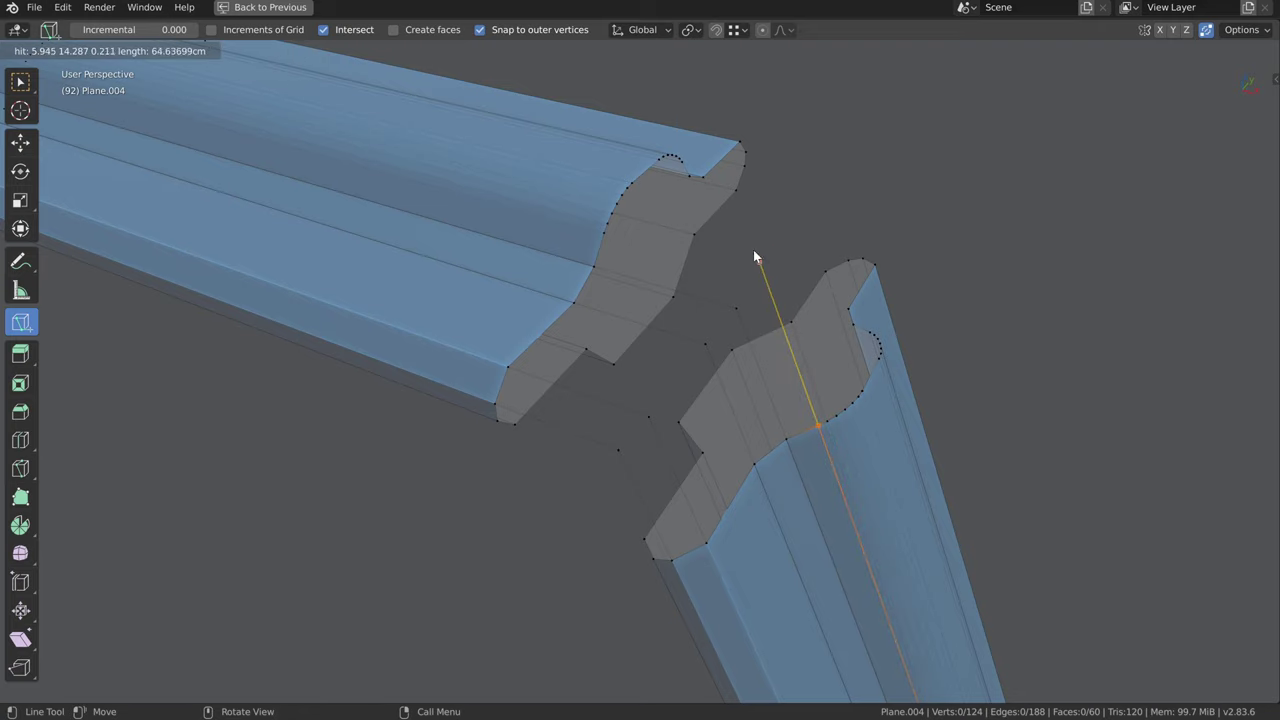
{"action": "left_click", "coordinate": [604, 235]}
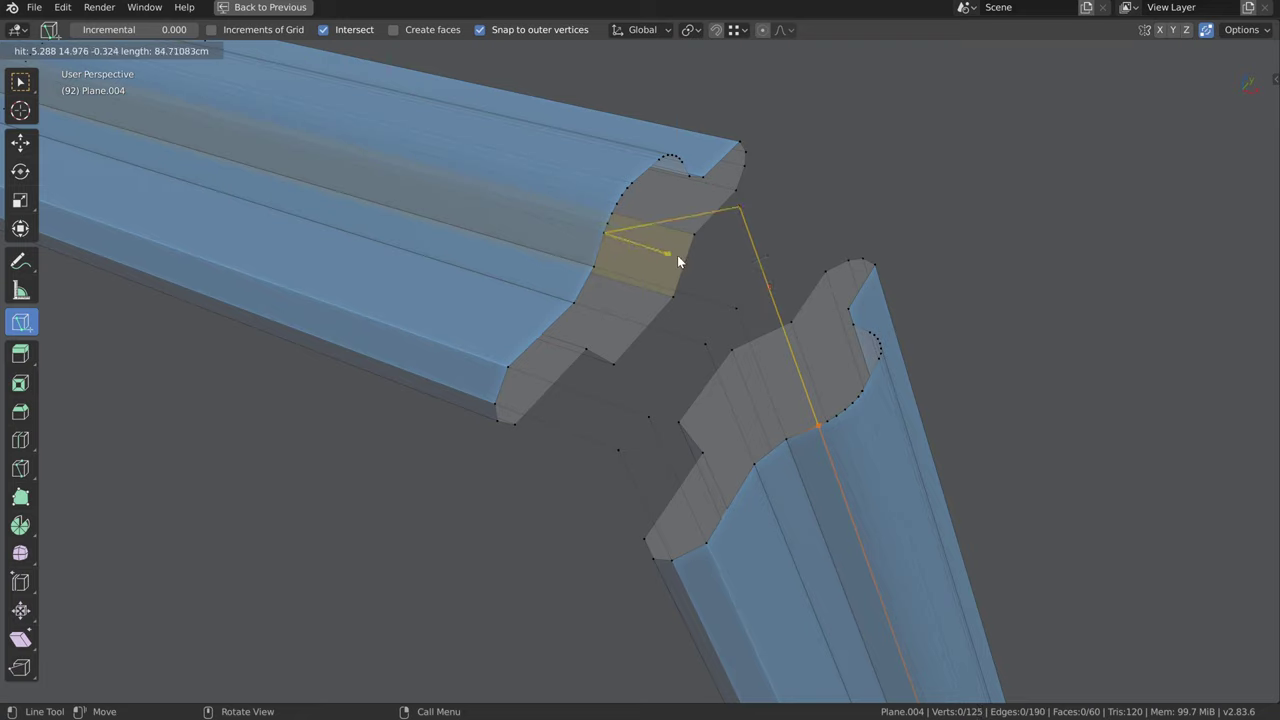
{"action": "left_click", "coordinate": [766, 277]}
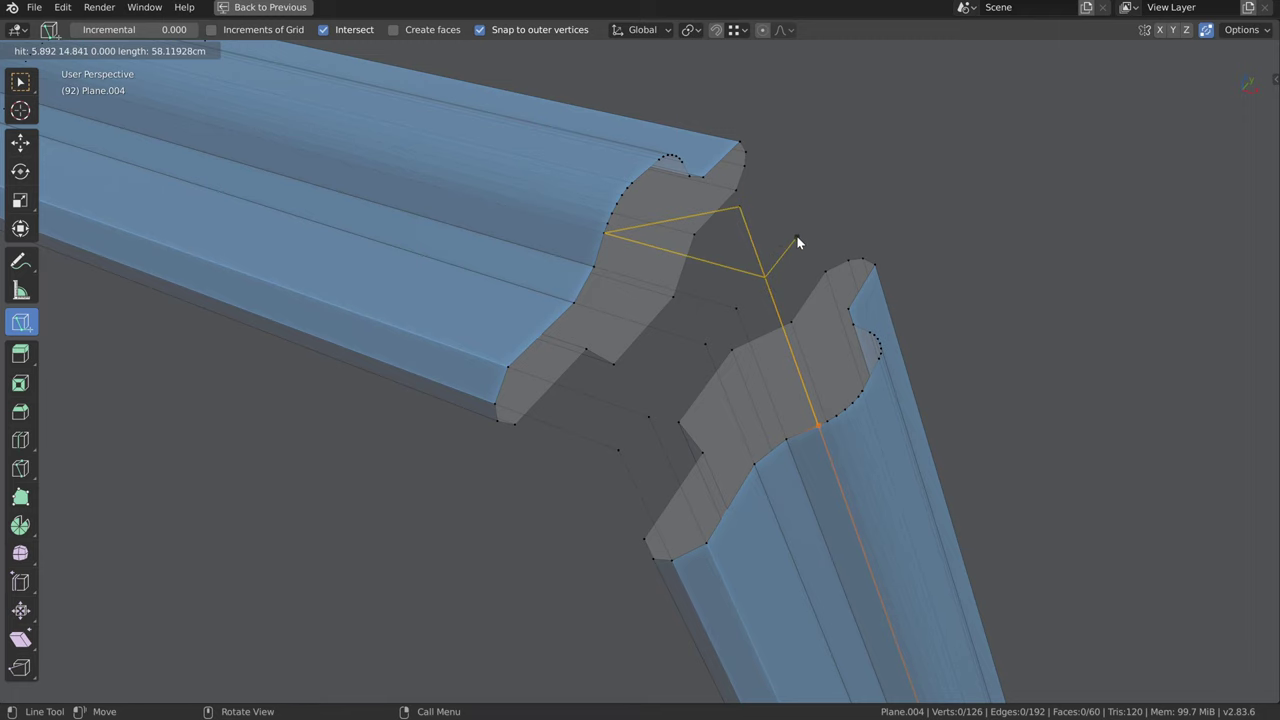
{"action": "key", "text": "Return"}
{"action": "left_click", "coordinate": [797, 238]}
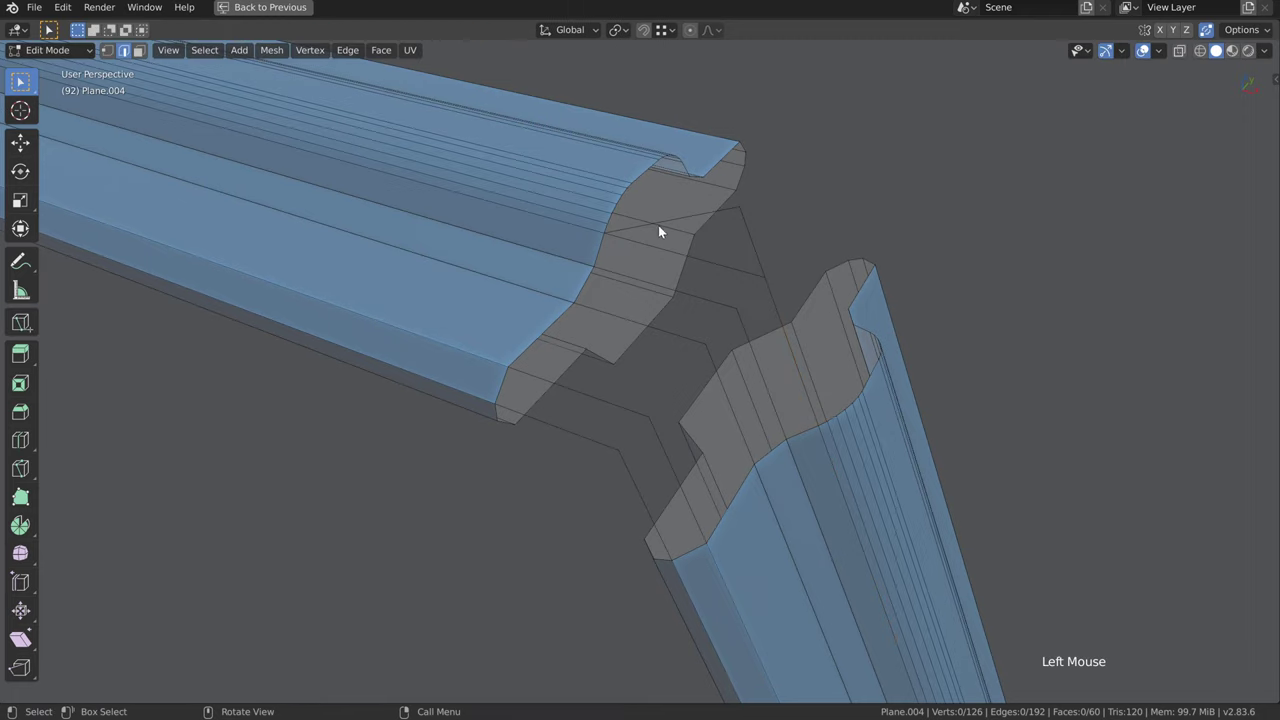
Delete the two surplus edges that extend beyond the drawn line's corner intersection
{"action": "left_click", "coordinate": [737, 209]}
{"action": "left_click", "coordinate": [737, 211], "text": "shift"}
{"action": "key", "text": "x"}
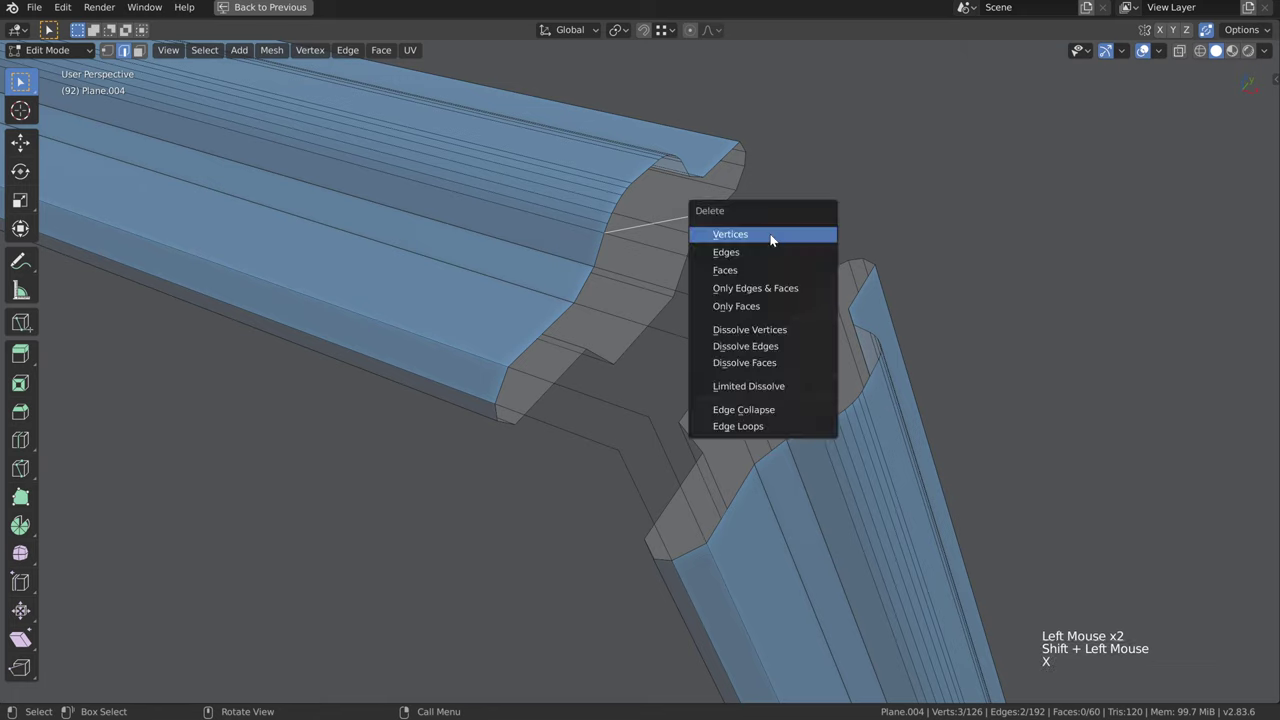
{"action": "left_click", "coordinate": [730, 253]}
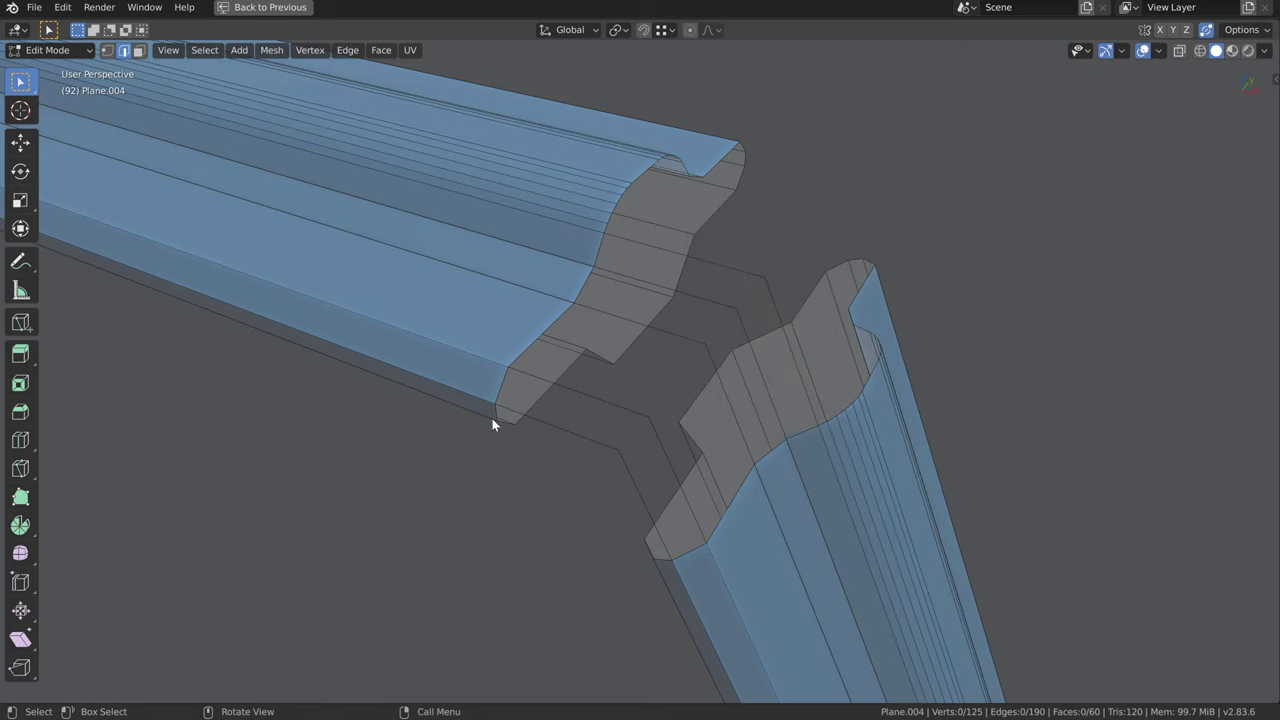
{"action": "middle_click_drag", "start_coordinate": [492, 420], "coordinate": [814, 477]}
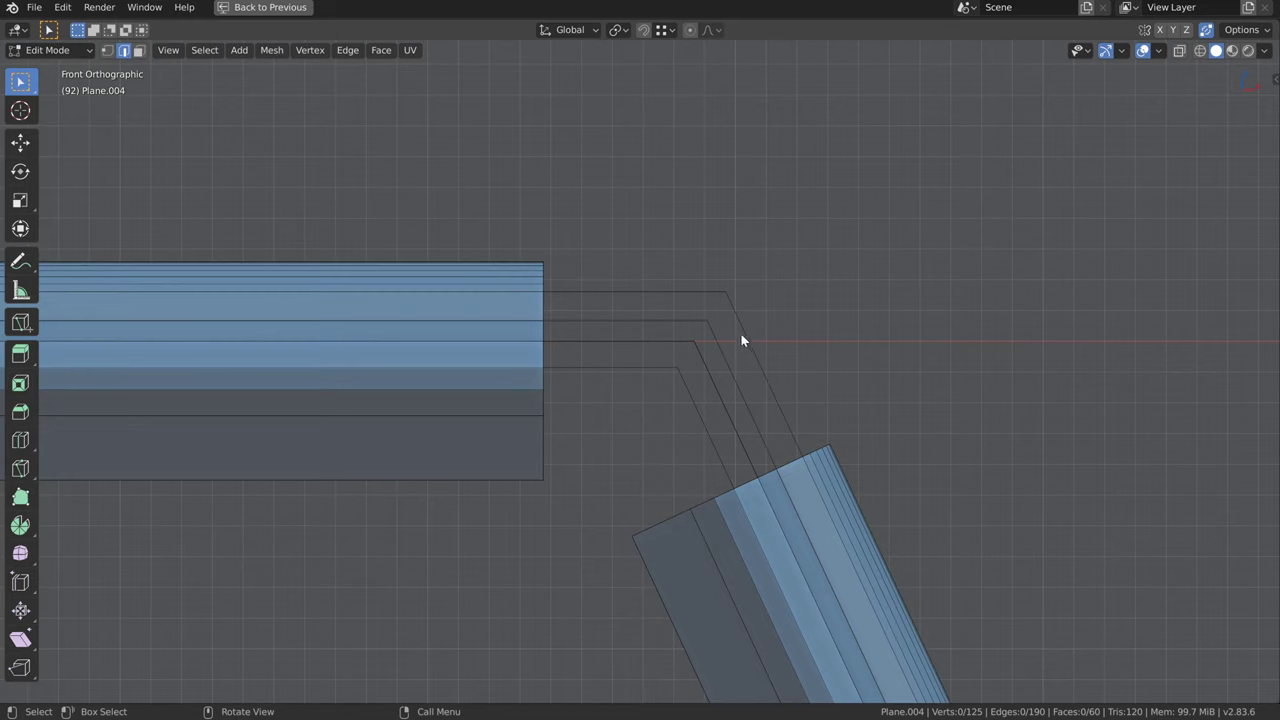
{"action": "middle_click_drag", "start_coordinate": [741, 341], "coordinate": [797, 386]}
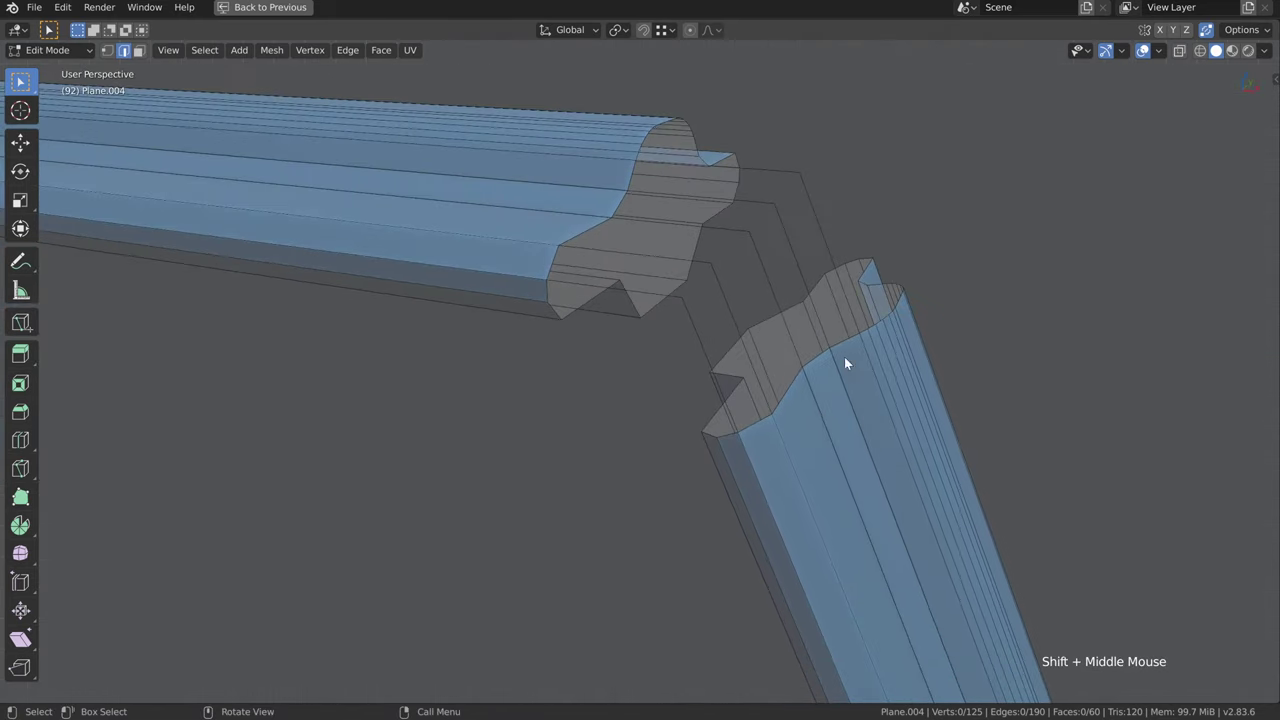
Add a Mirror modifier to the straight trim piece
{"action": "middle_click_drag", "start_coordinate": [714, 483], "coordinate": [779, 344]}
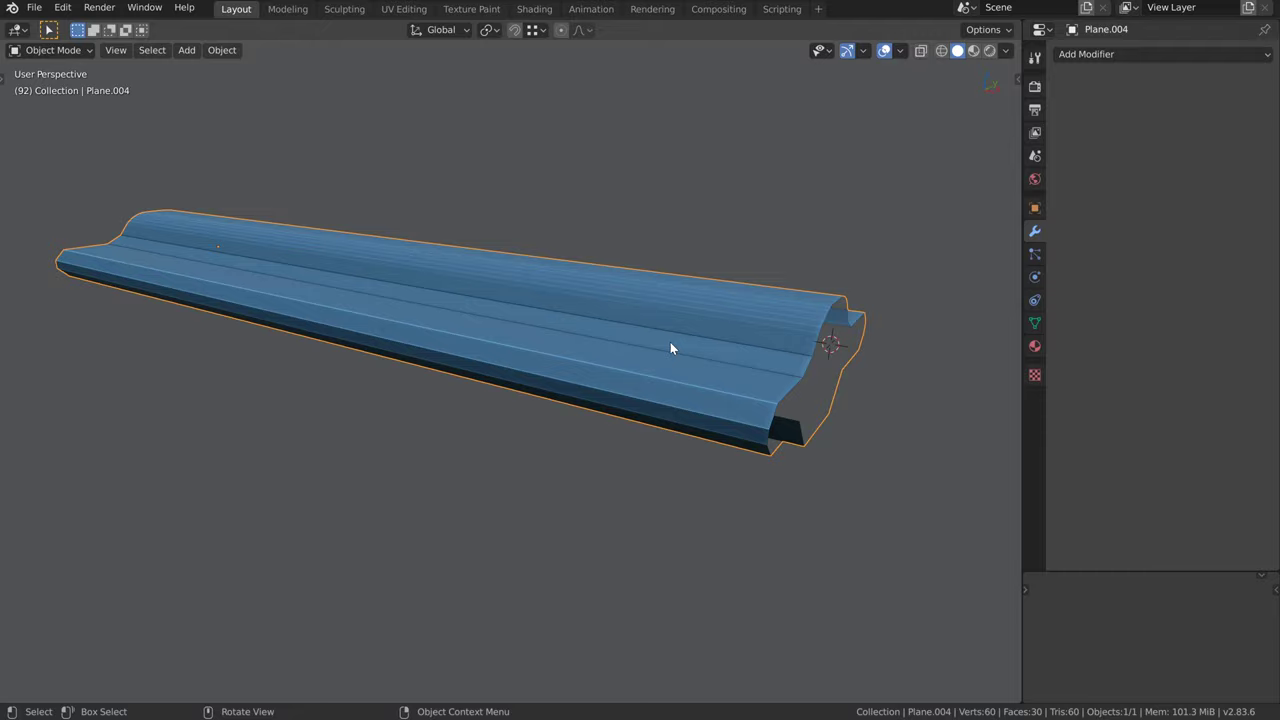
{"action": "scroll", "coordinate": [670, 342], "scroll_direction": "down", "scroll_amount": 5}
{"action": "middle_click_drag", "start_coordinate": [670, 342], "coordinate": [488, 310]}
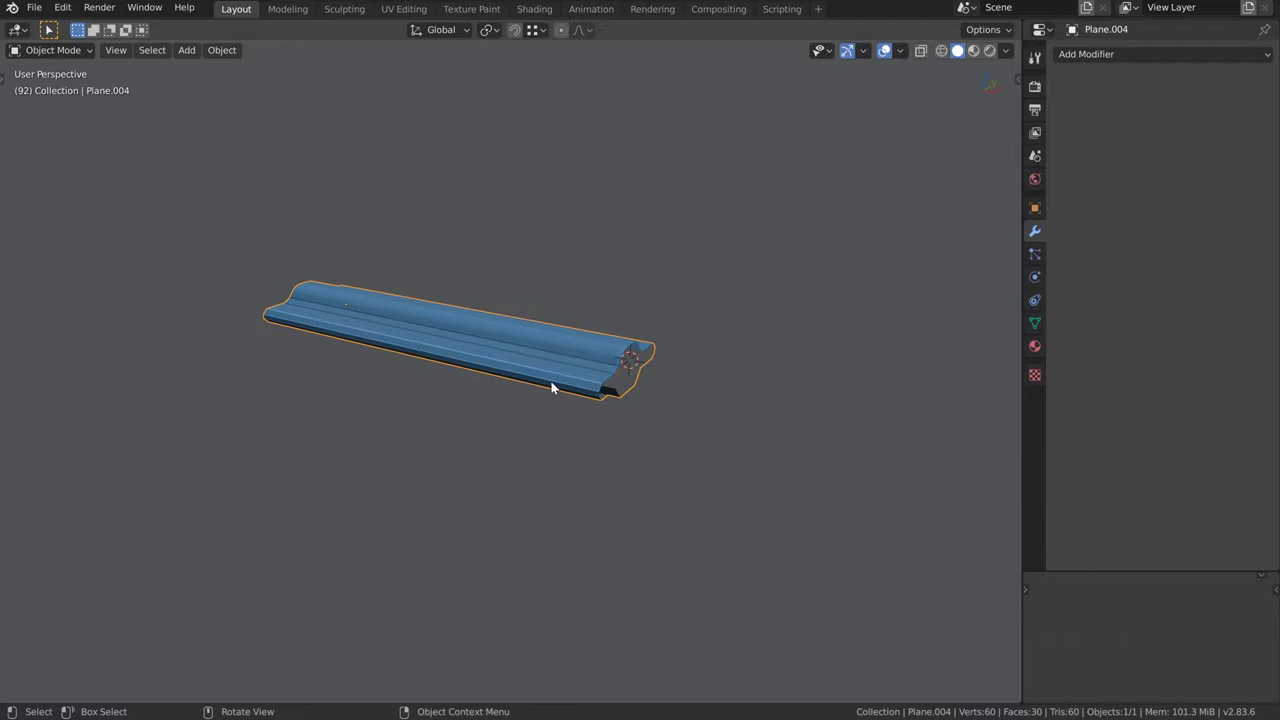
{"action": "scroll", "coordinate": [652, 344], "scroll_direction": "up", "scroll_amount": 4}
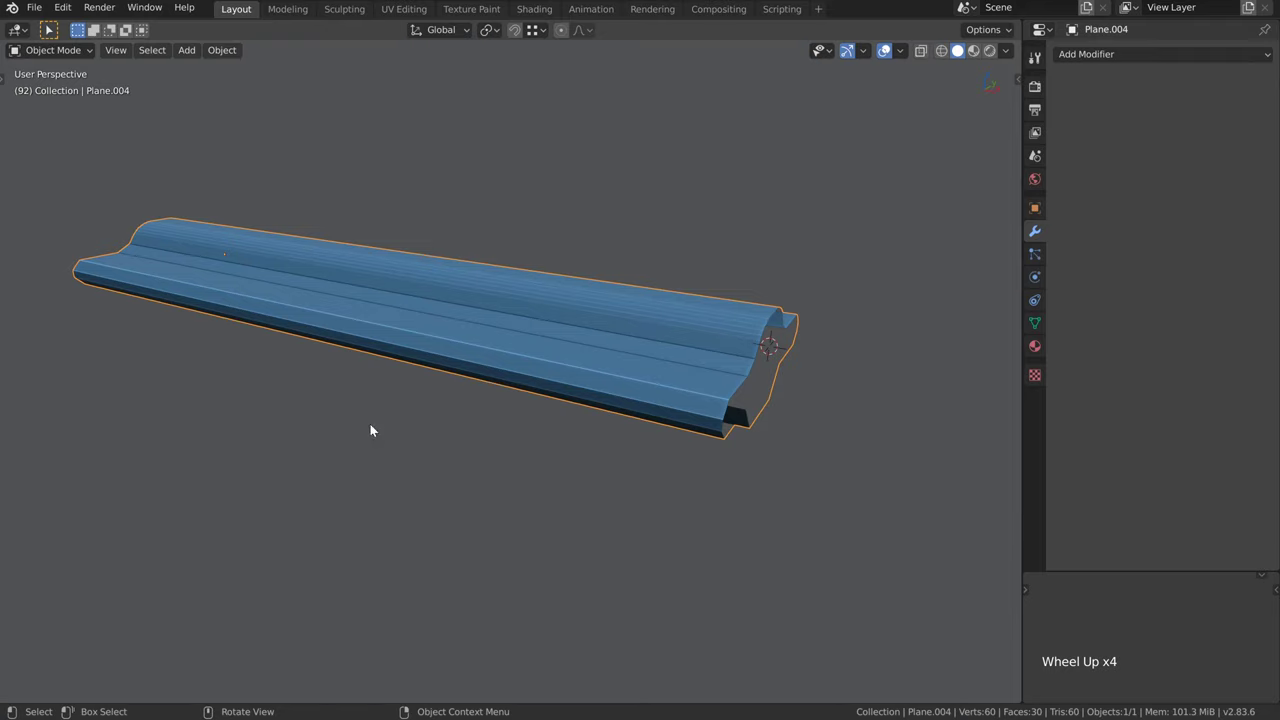
{"action": "middle_click_drag", "start_coordinate": [660, 415], "coordinate": [594, 274], "text": "shift"}
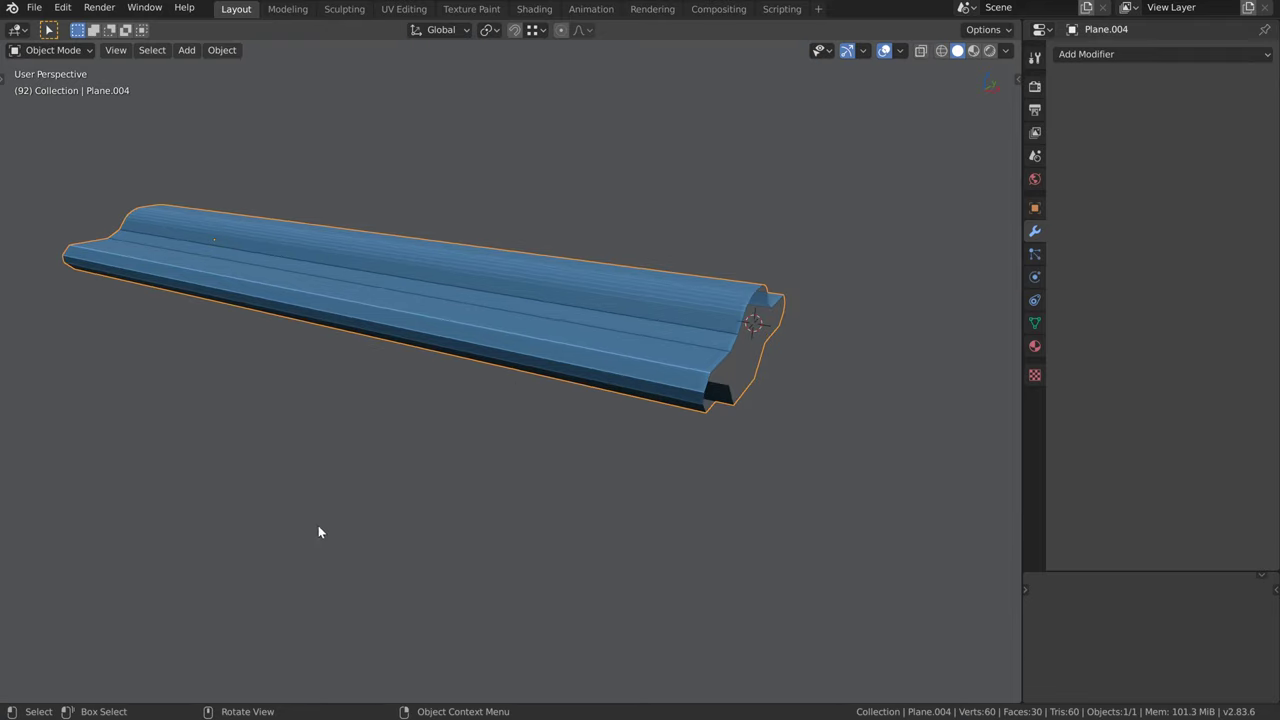
{"action": "left_click", "coordinate": [1129, 53]}
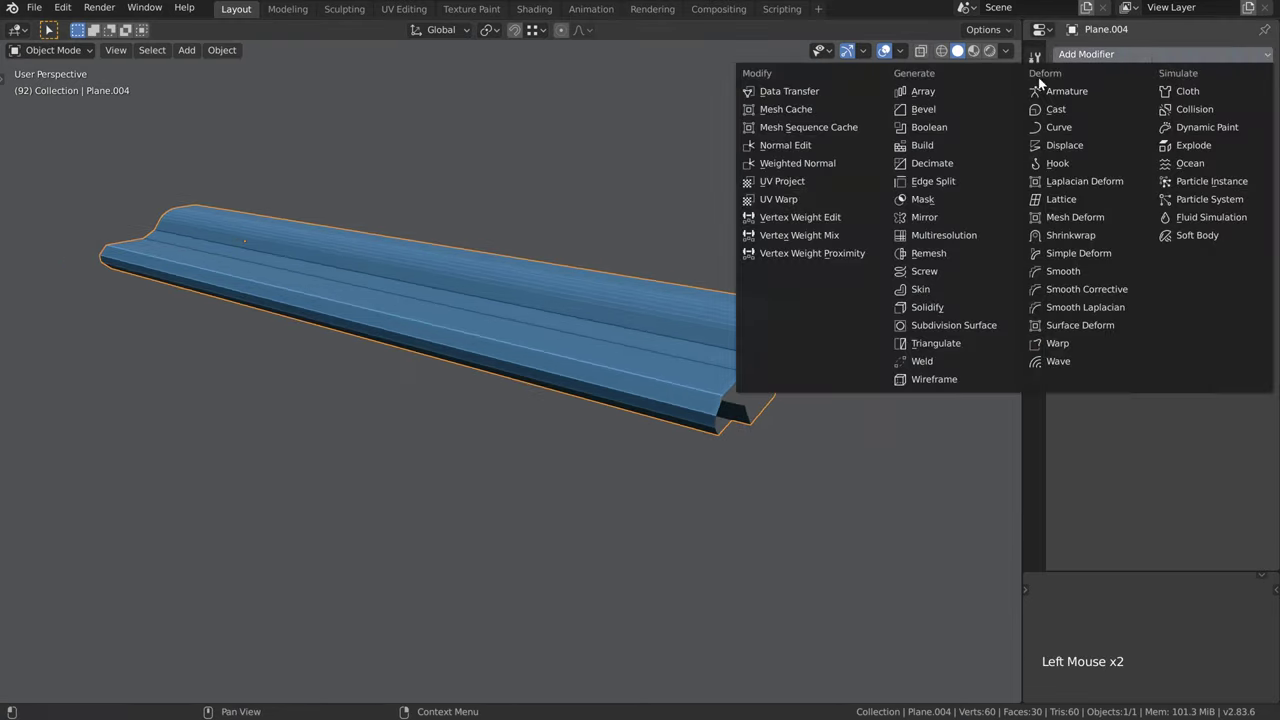
{"action": "left_click", "coordinate": [929, 218]}
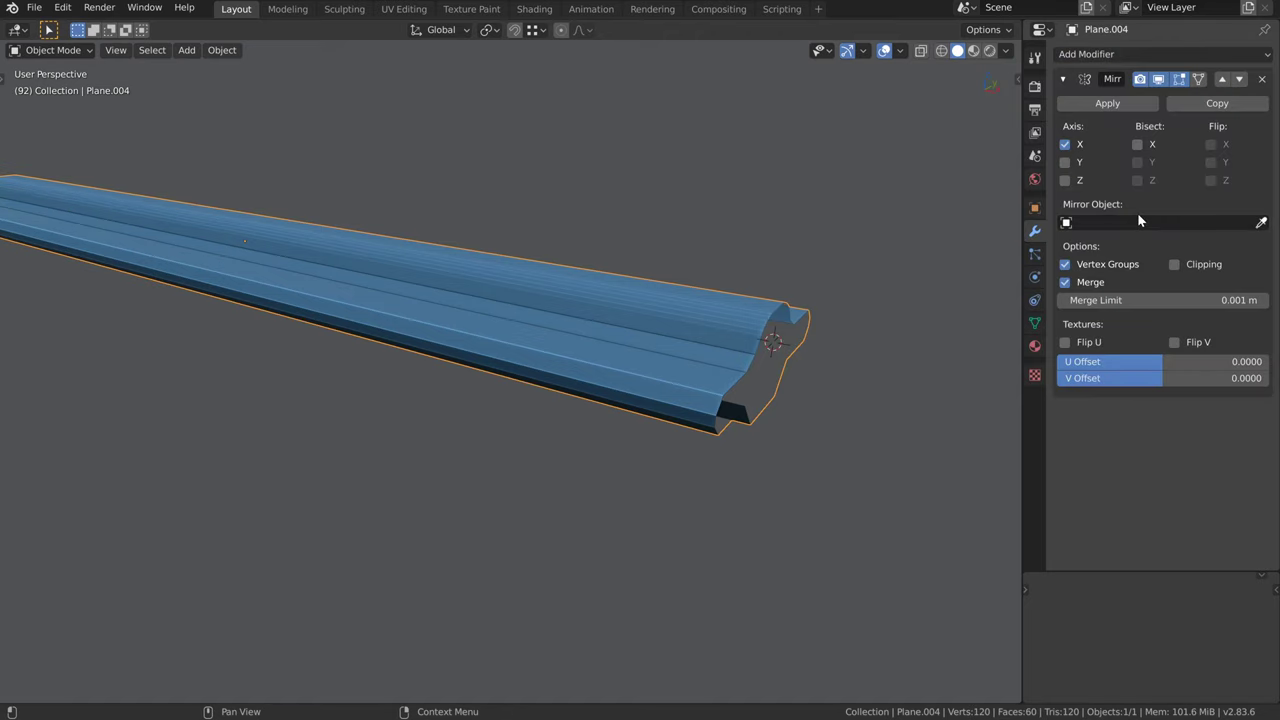
Add a Plain Axes empty at the 3D cursor by the trim's open end
{"action": "key", "text": "shift+a"}
{"action": "mouse_move", "coordinate": [651, 355]}
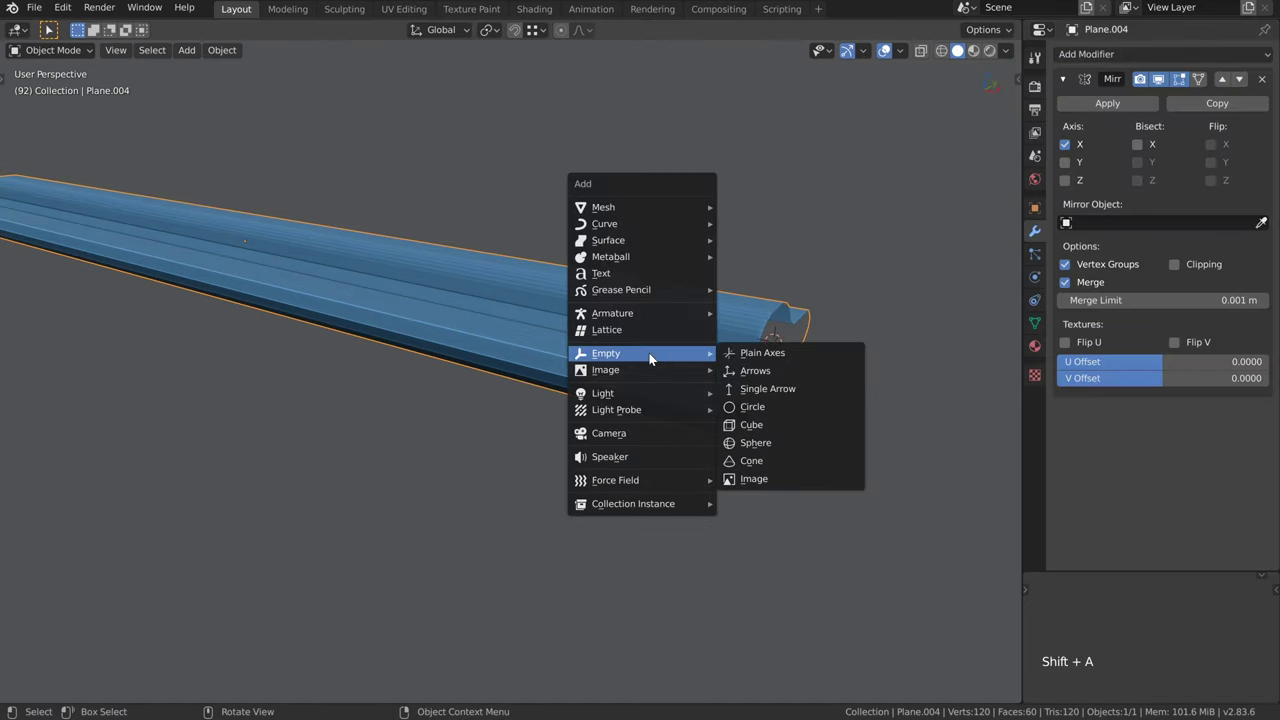
{"action": "left_click", "coordinate": [783, 353]}
Snap the 3D cursor to the selected profile vertices at the trim's open end in Edit Mode, and return to Object Mode
{"action": "middle_click_drag", "start_coordinate": [785, 350], "coordinate": [408, 297], "text": "shift"}
{"action": "left_click", "coordinate": [439, 319]}
{"action": "key", "text": "Tab"}
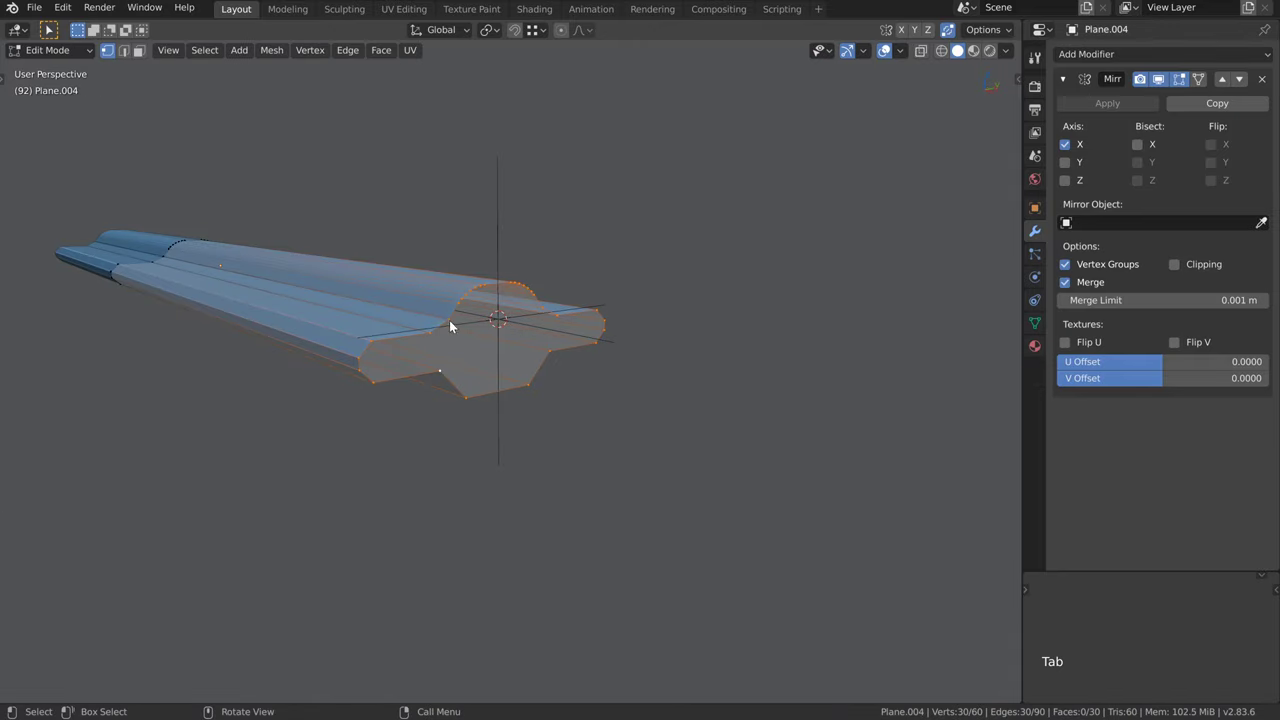
{"action": "key", "text": "shift+s"}
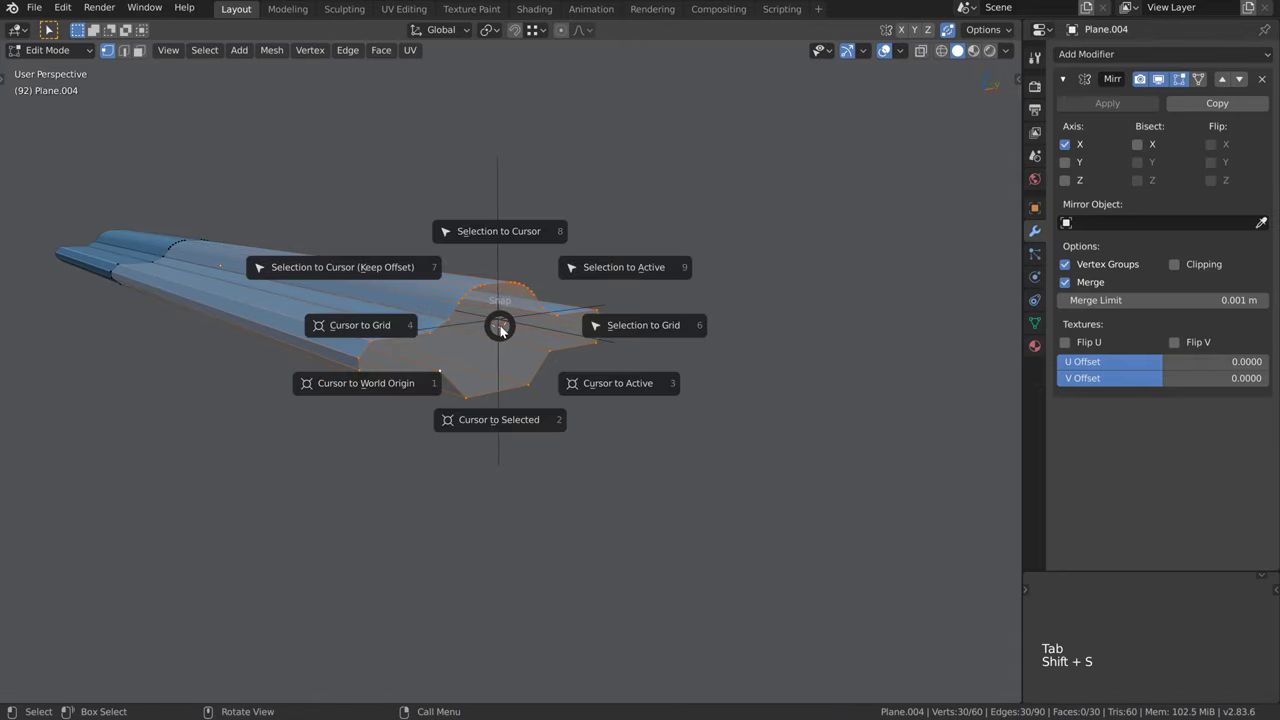
{"action": "left_click", "coordinate": [502, 422]}
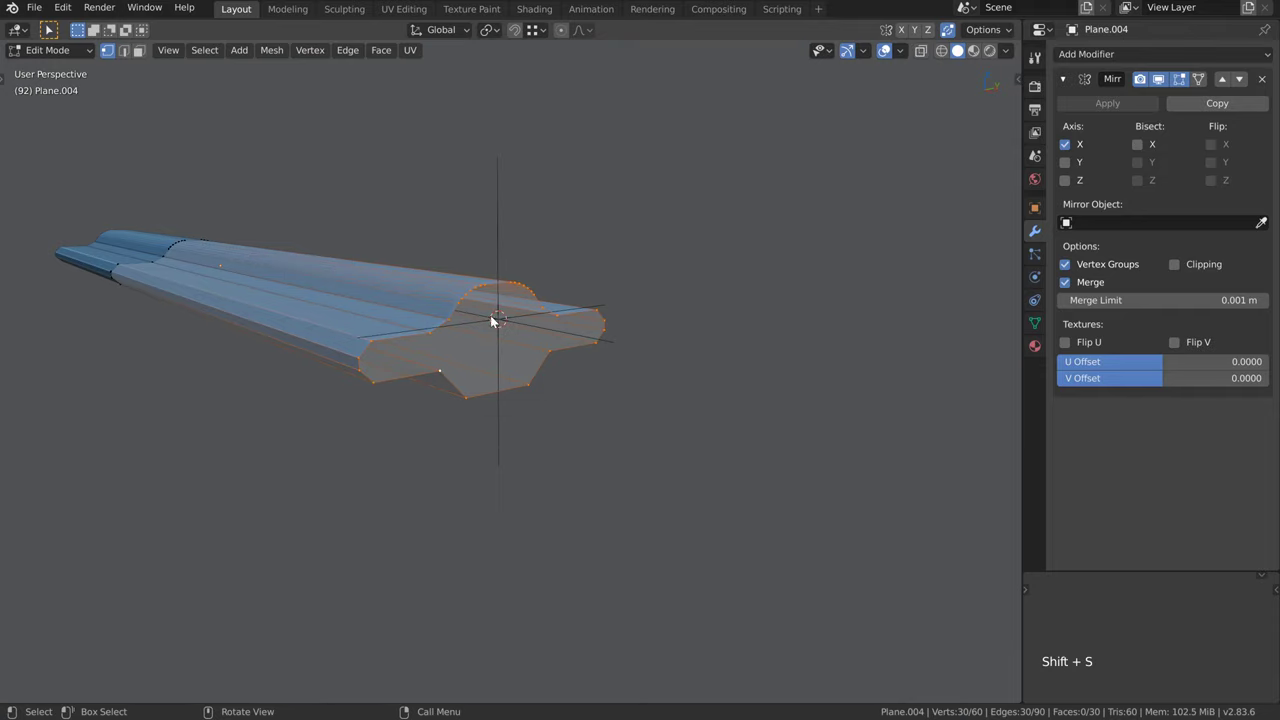
{"action": "key", "text": "Tab"}
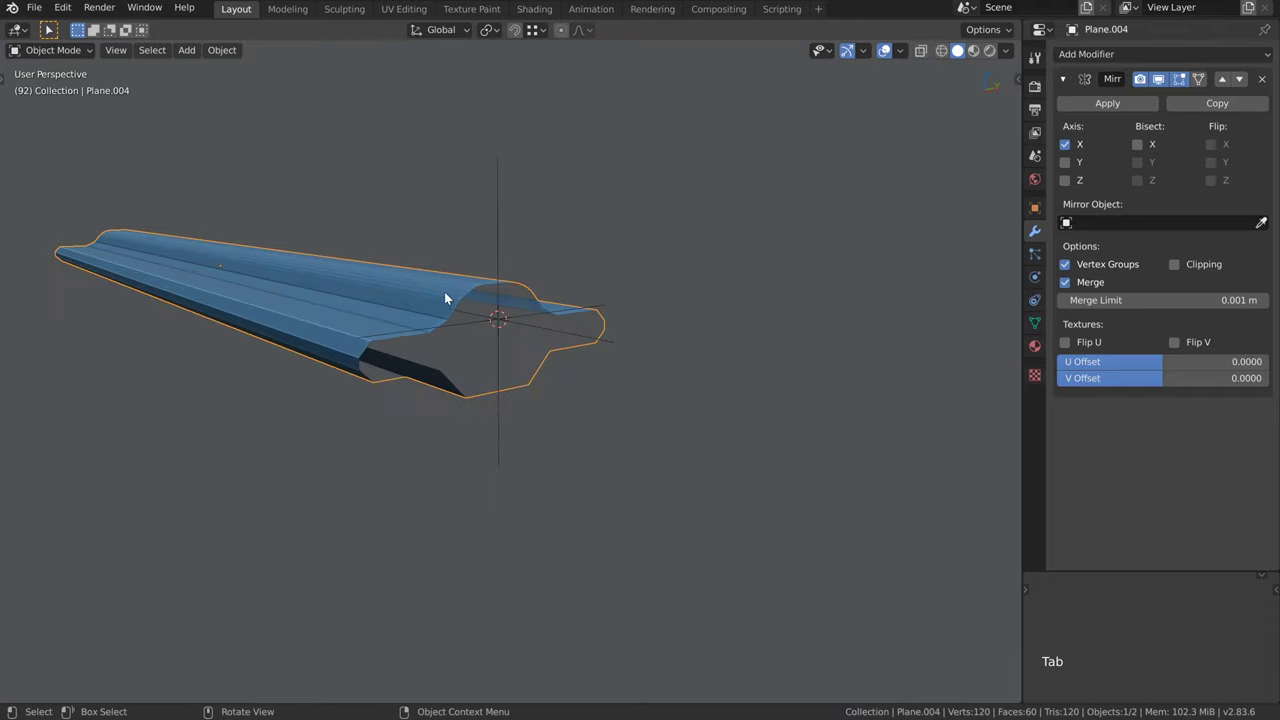
Set the empty as the mirror object of the trim's Mirror modifier
{"action": "left_click", "coordinate": [493, 238]}
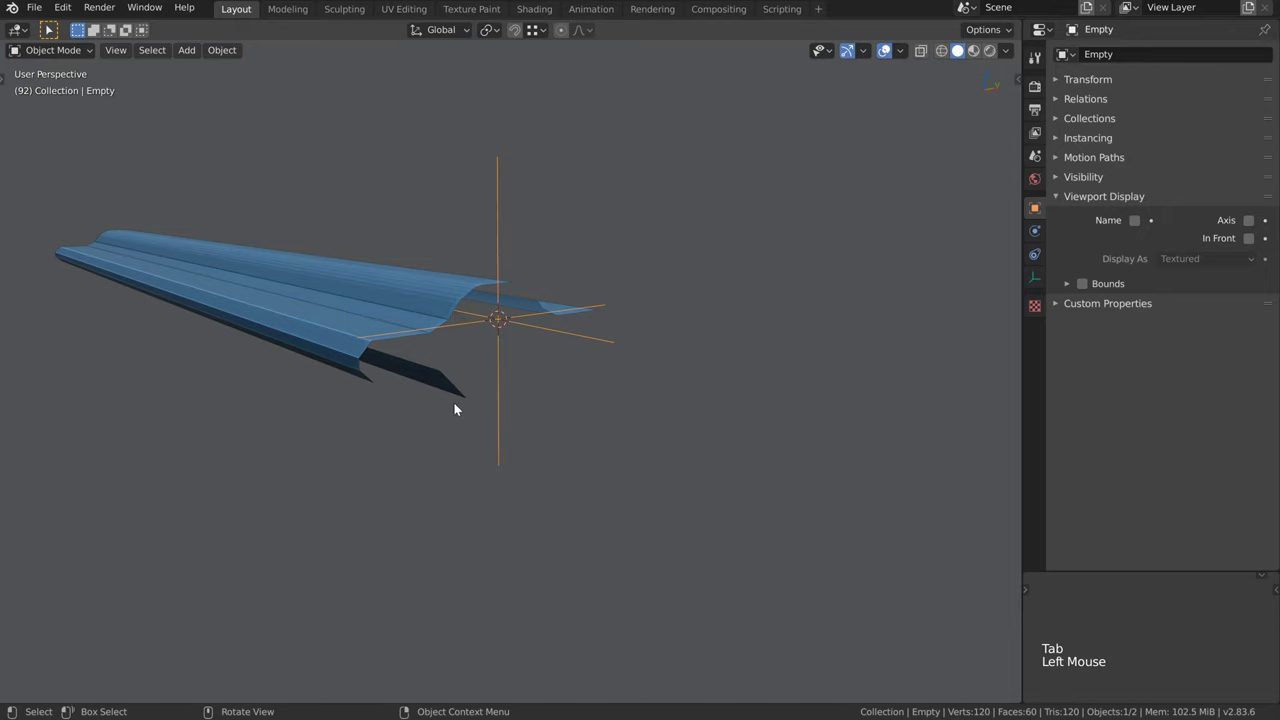
{"action": "middle_click_drag", "start_coordinate": [500, 329], "coordinate": [433, 364]}
{"action": "left_click", "coordinate": [407, 318]}
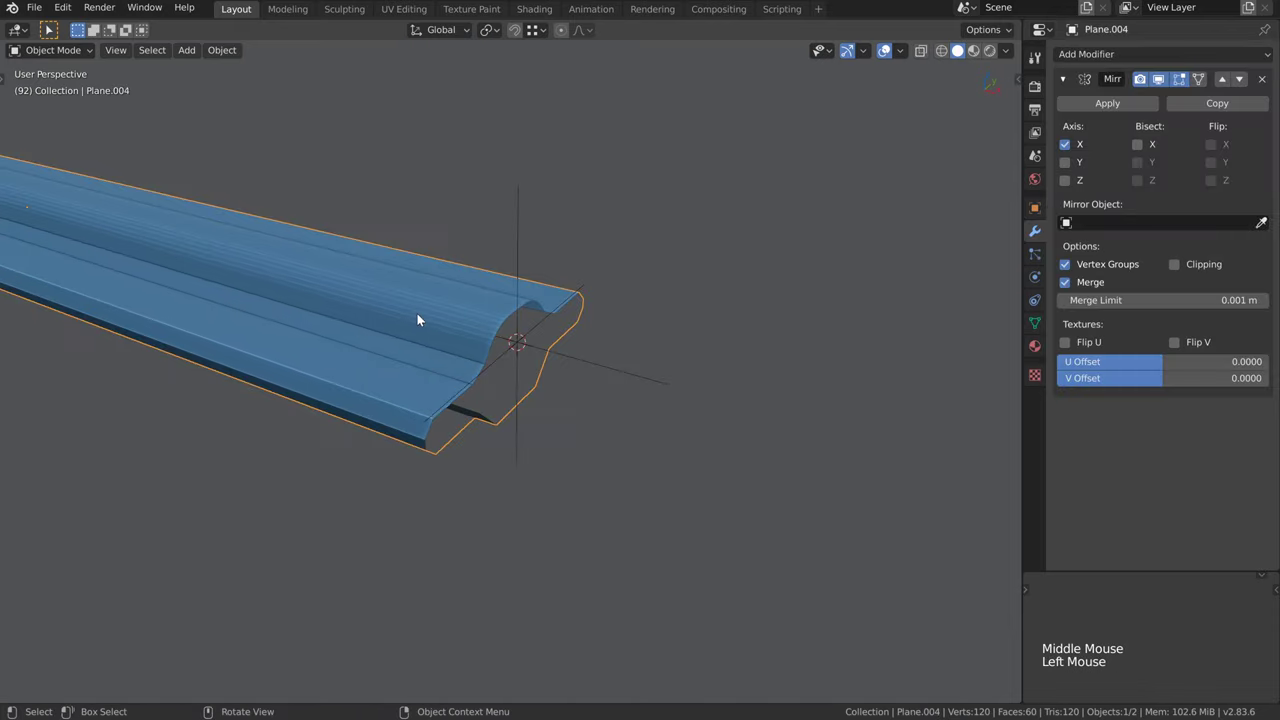
{"action": "left_click", "coordinate": [1138, 223]}
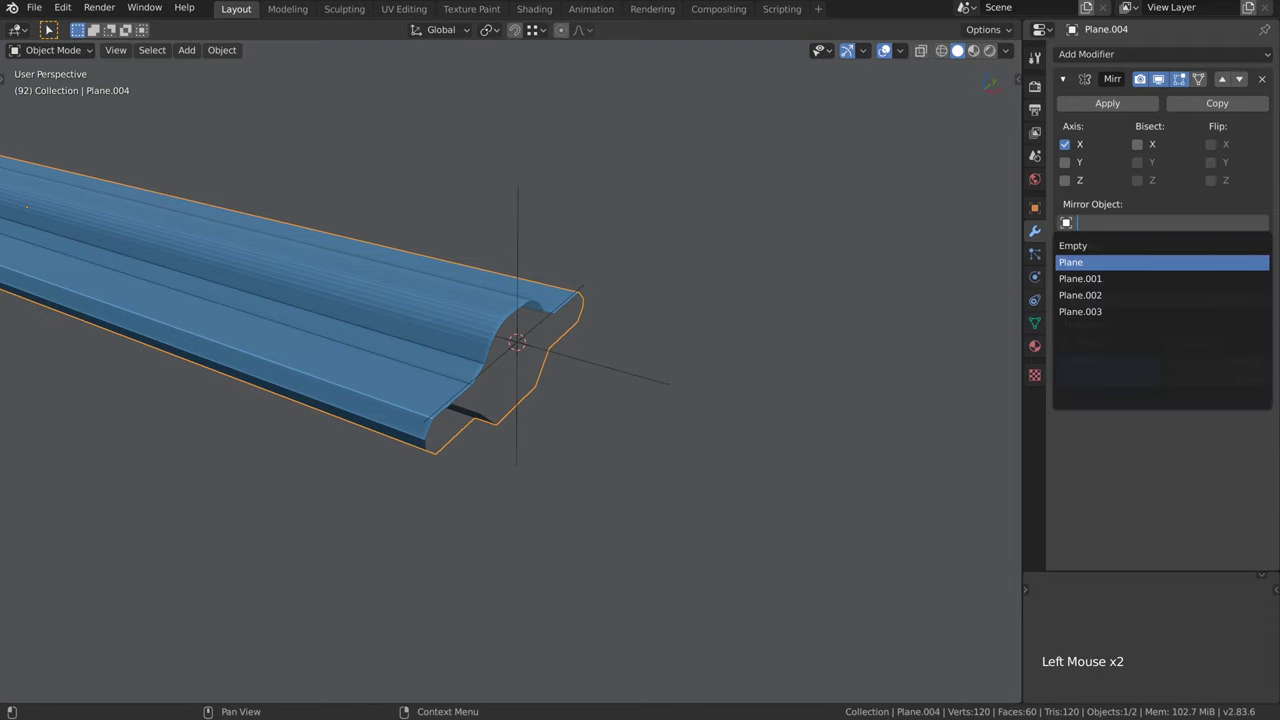
{"action": "left_click", "coordinate": [1108, 247]}
Rotate the empty about 22.8° around the global Y axis so the mirrored trim angles downward
{"action": "left_click", "coordinate": [520, 345]}
{"action": "scroll", "coordinate": [571, 367], "scroll_direction": "down", "scroll_amount": 4}
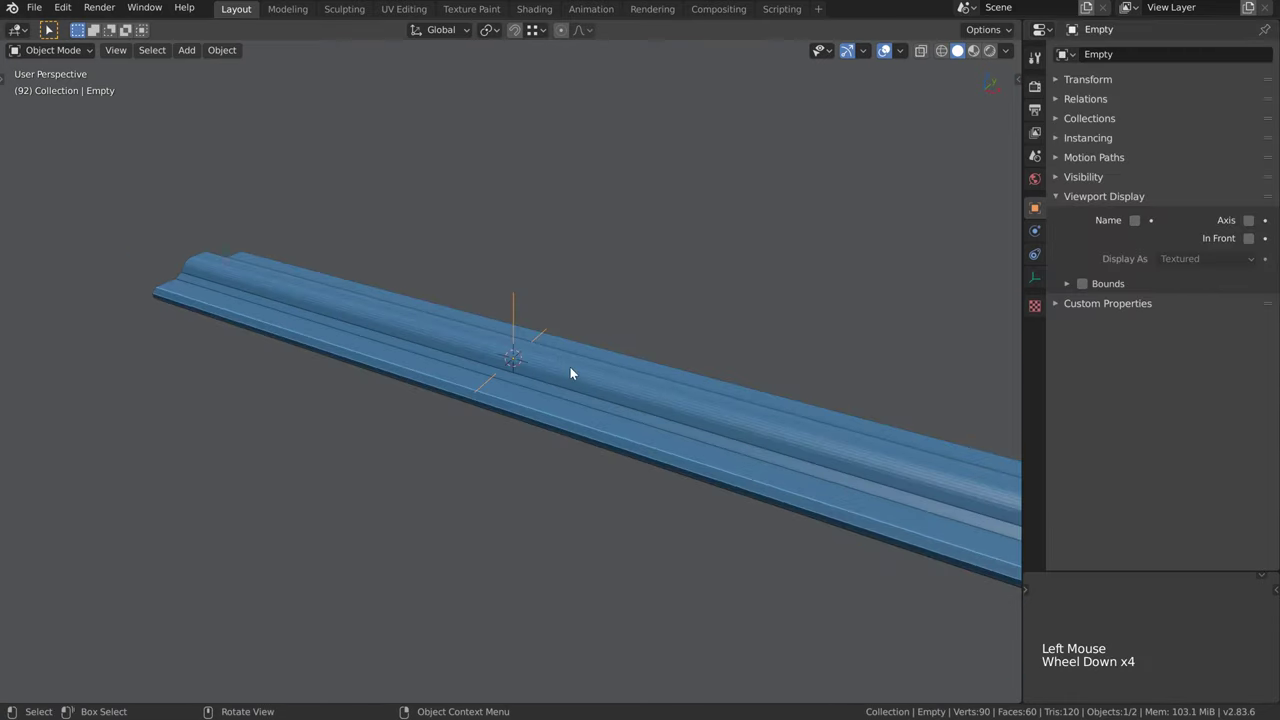
{"action": "middle_click_drag", "start_coordinate": [571, 367], "coordinate": [676, 349]}
{"action": "key", "text": "r"}
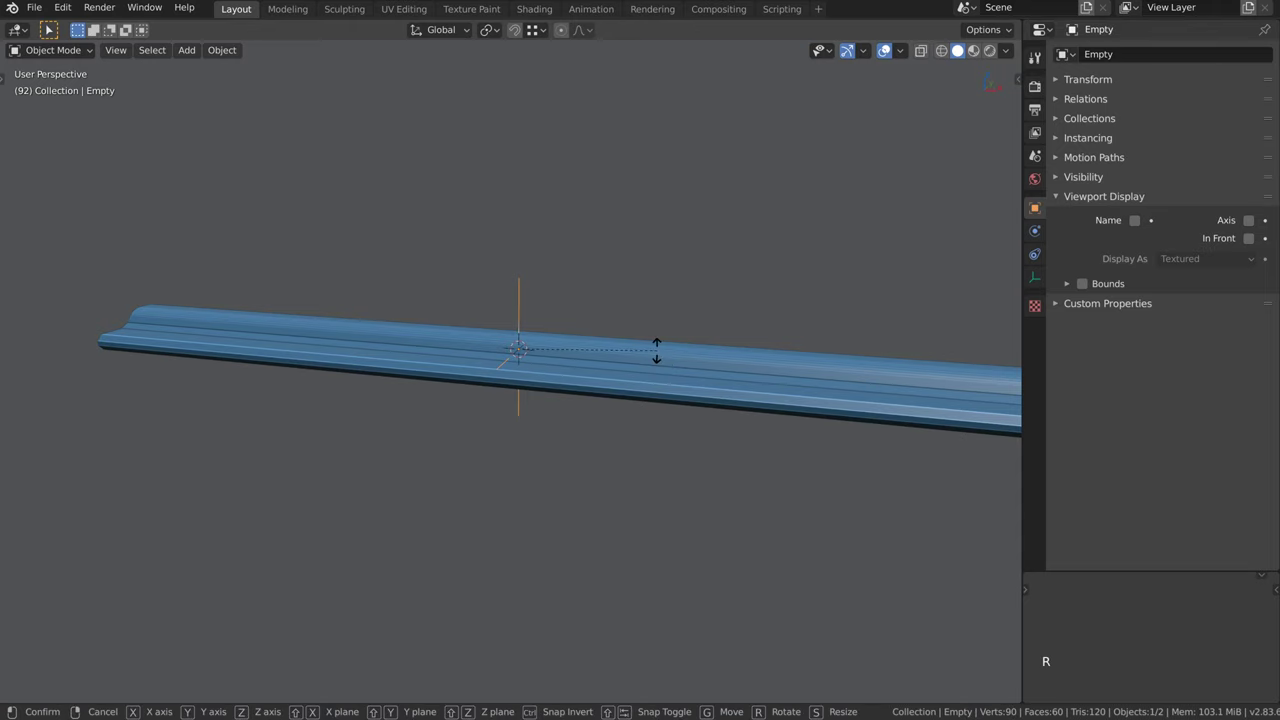
{"action": "key", "text": "y"}
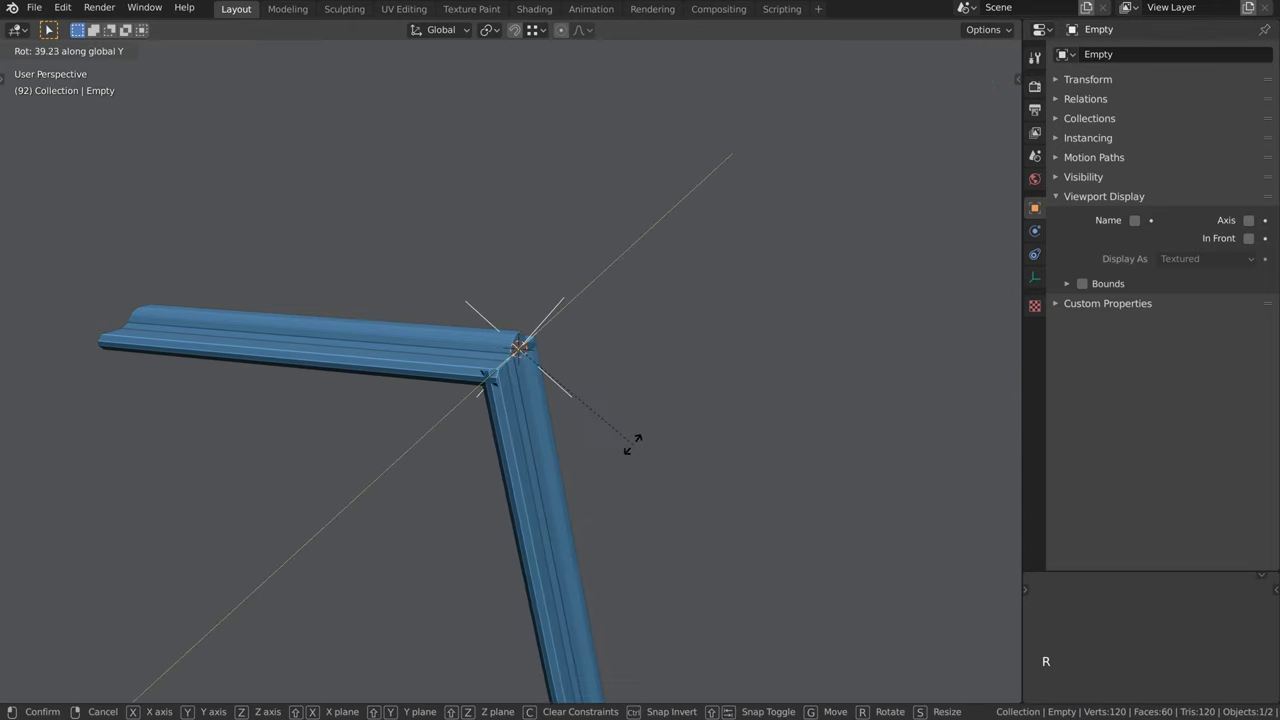
{"action": "left_click", "coordinate": [652, 408]}
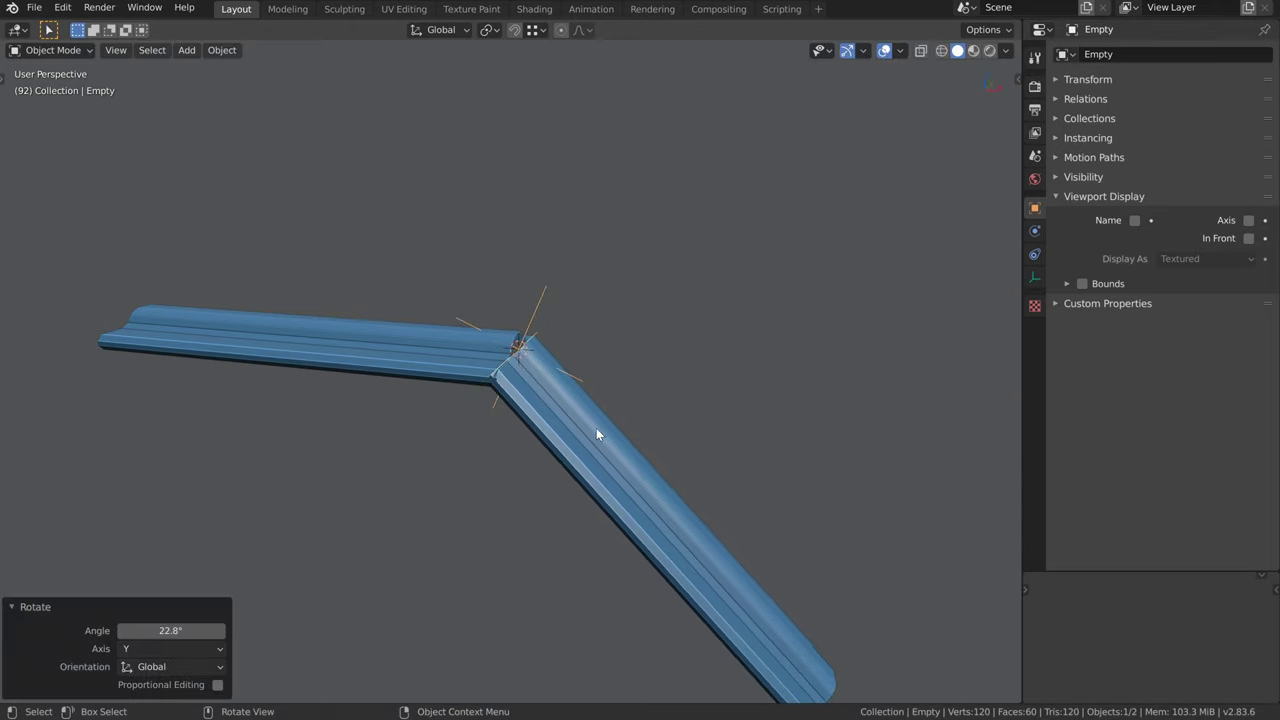
Enable Bisect X and Flip X in the trim's Mirror modifier
{"action": "scroll", "coordinate": [589, 345], "scroll_direction": "up", "scroll_amount": 2}
{"action": "left_click", "coordinate": [386, 351]}
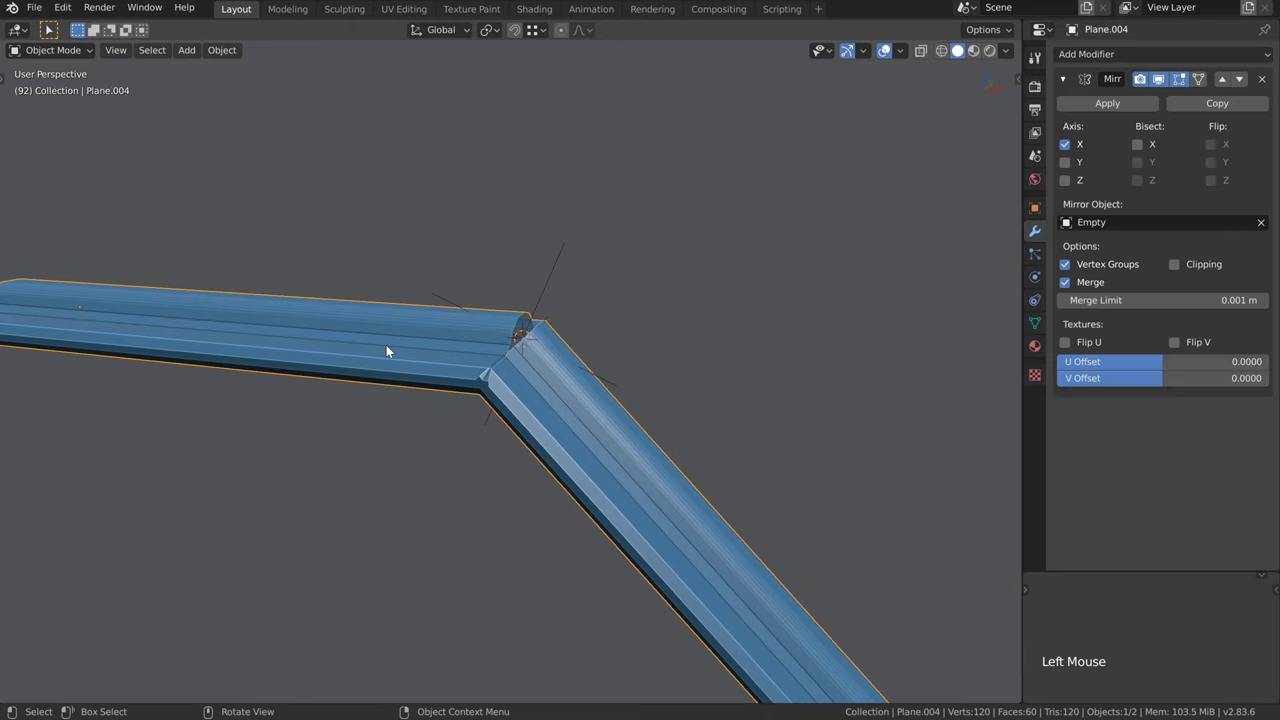
{"action": "left_click", "coordinate": [1137, 145]}
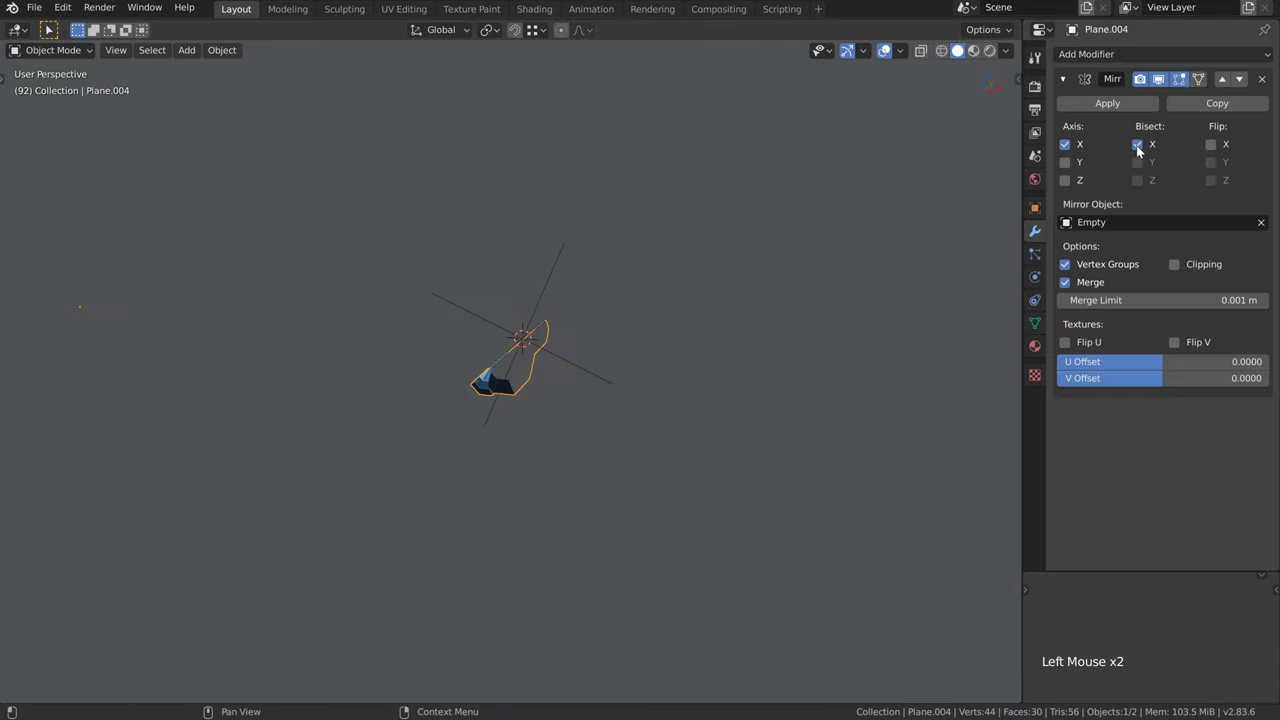
{"action": "left_click", "coordinate": [1212, 145]}
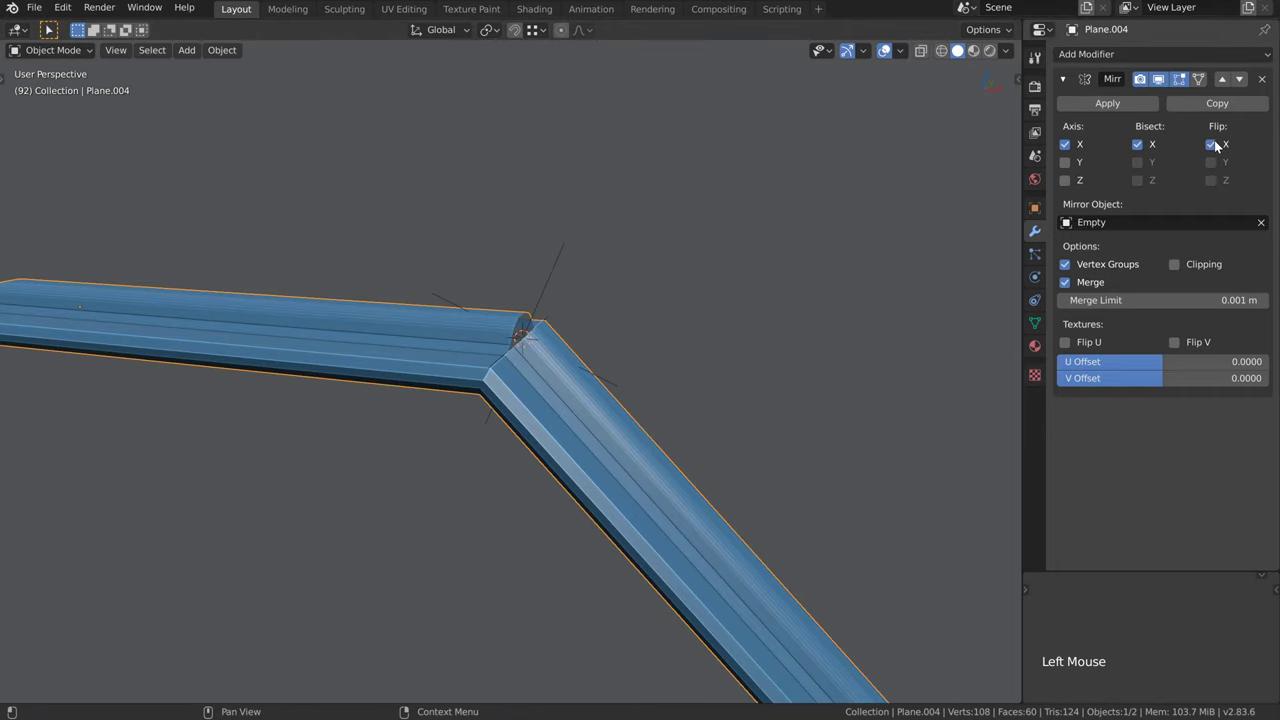
Move the empty about -1.707 m along the global X axis, into the straight trim
{"action": "left_click", "coordinate": [549, 276]}
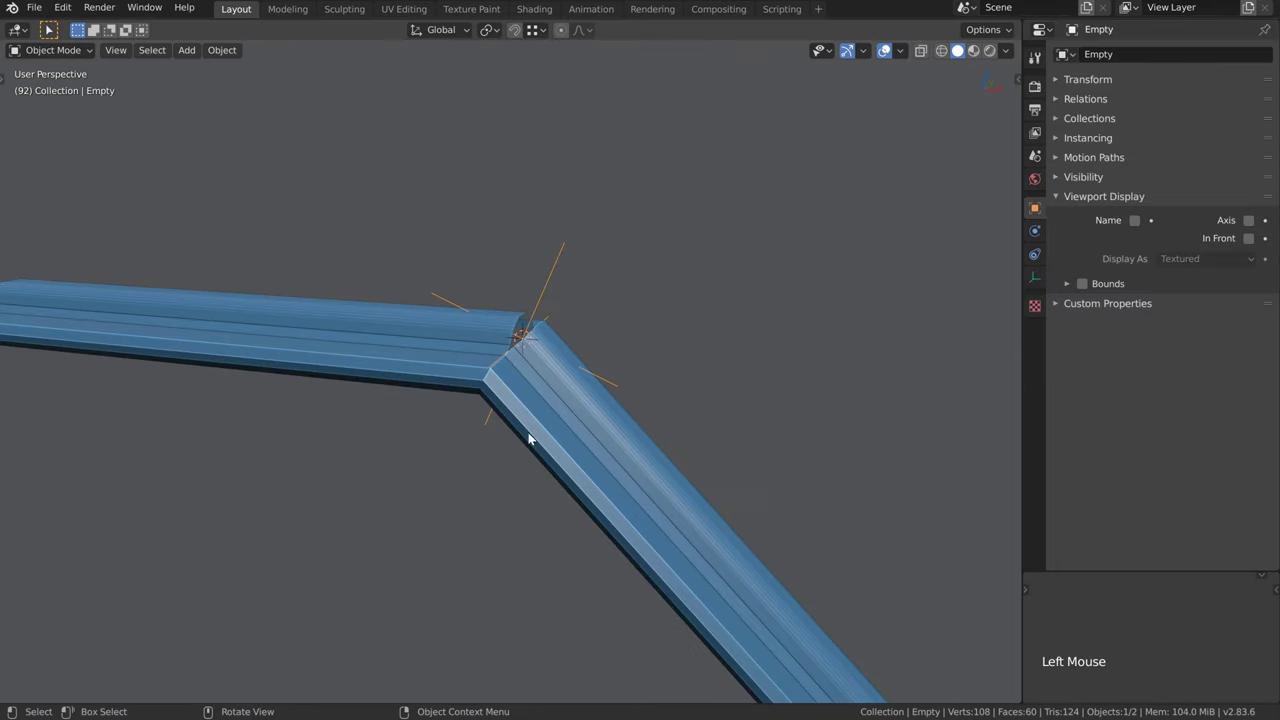
{"action": "middle_click_drag", "start_coordinate": [480, 437], "coordinate": [737, 410], "text": "shift"}
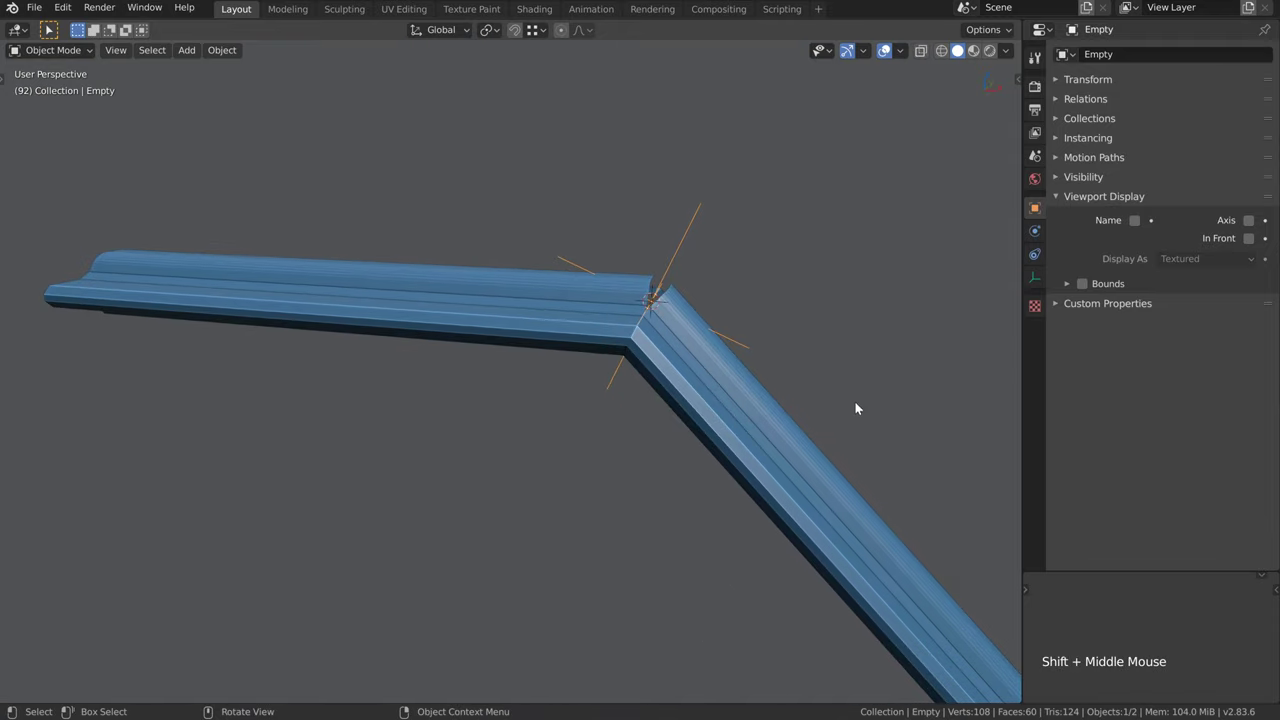
{"action": "key", "text": "g"}
{"action": "key", "text": "x"}
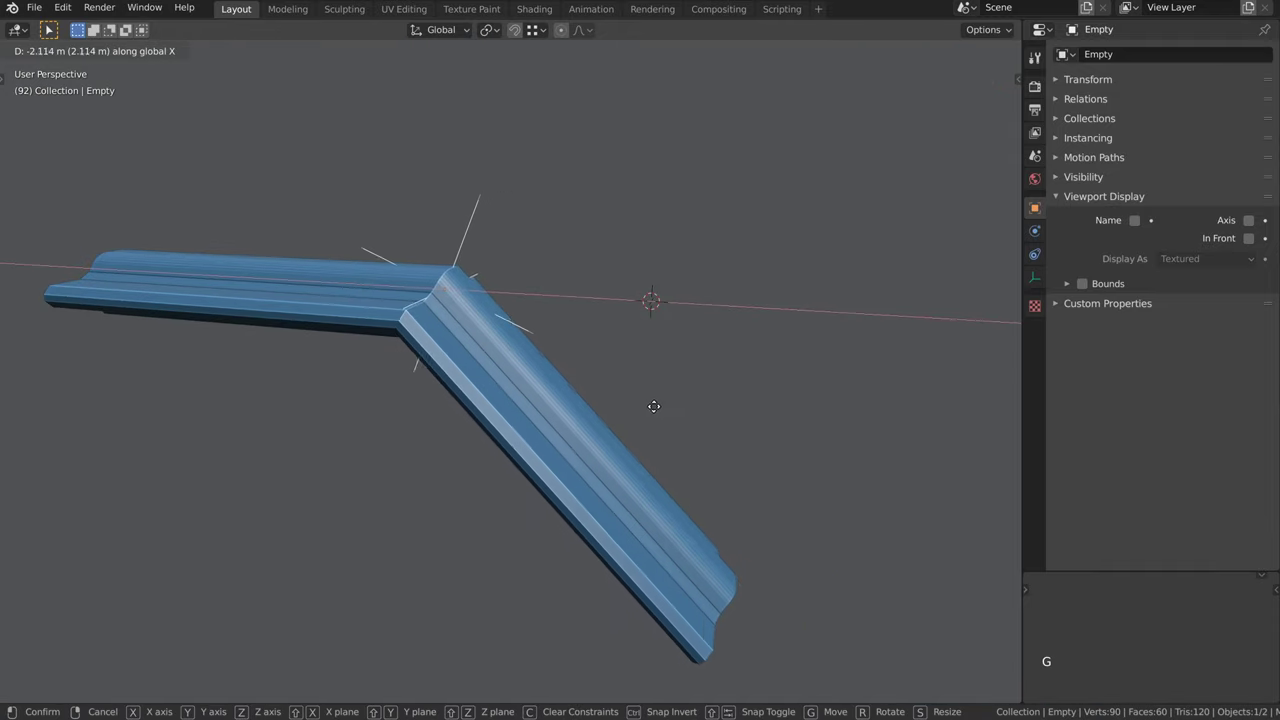
{"action": "left_click", "coordinate": [706, 426]}
Try moving the empty along the global Z axis
{"action": "middle_click_drag", "start_coordinate": [706, 426], "coordinate": [503, 366]}
{"action": "scroll", "coordinate": [525, 356], "scroll_direction": "up", "scroll_amount": 1}
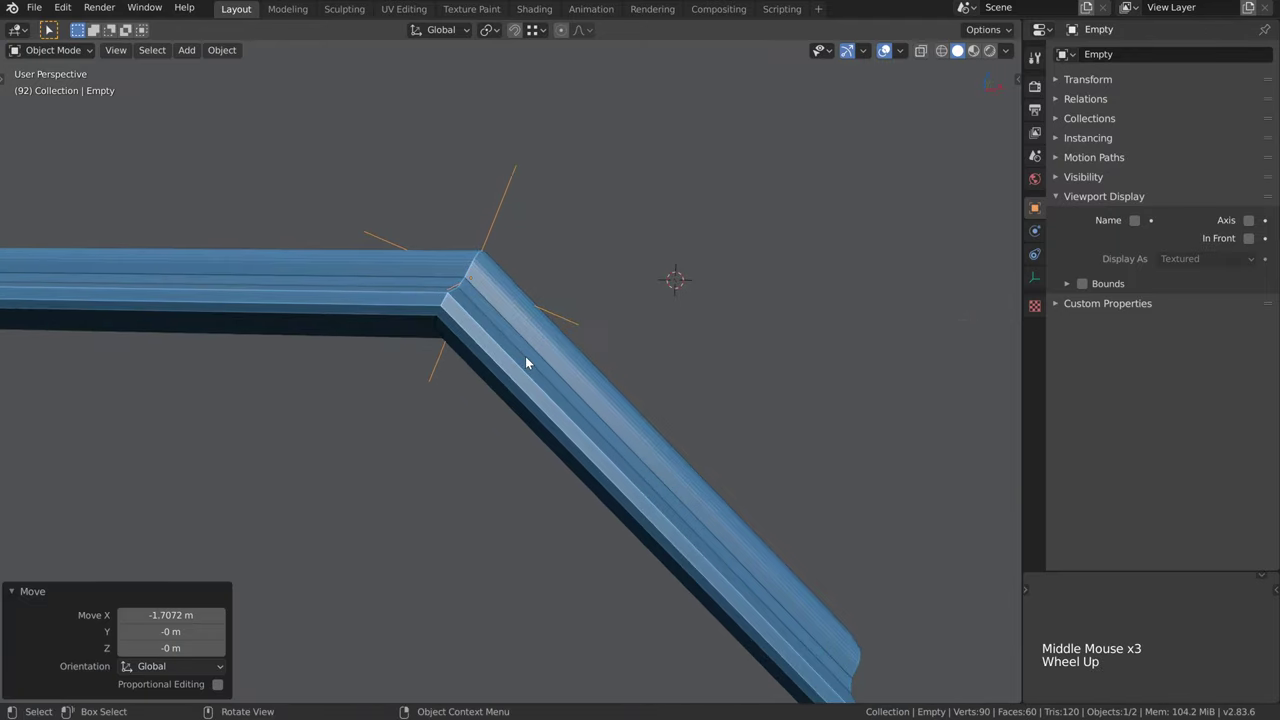
{"action": "key", "text": "g"}
{"action": "key", "text": "z"}
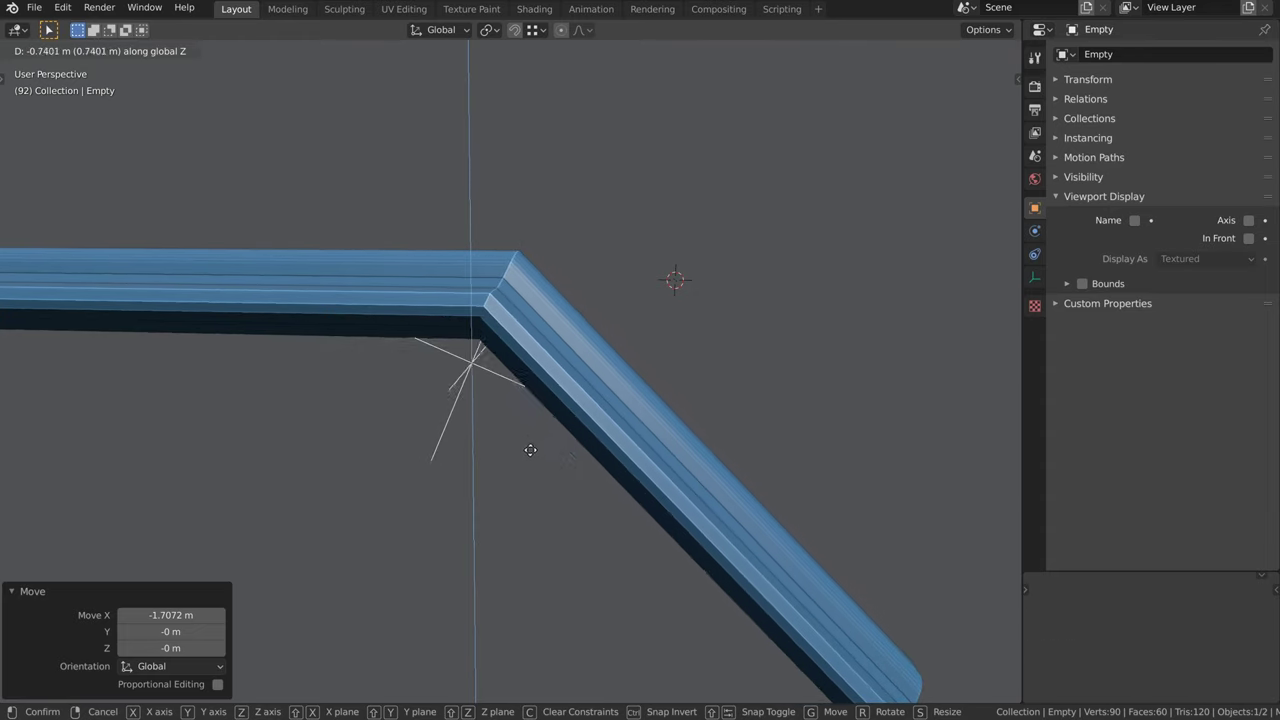
{"action": "key", "text": "Escape"}
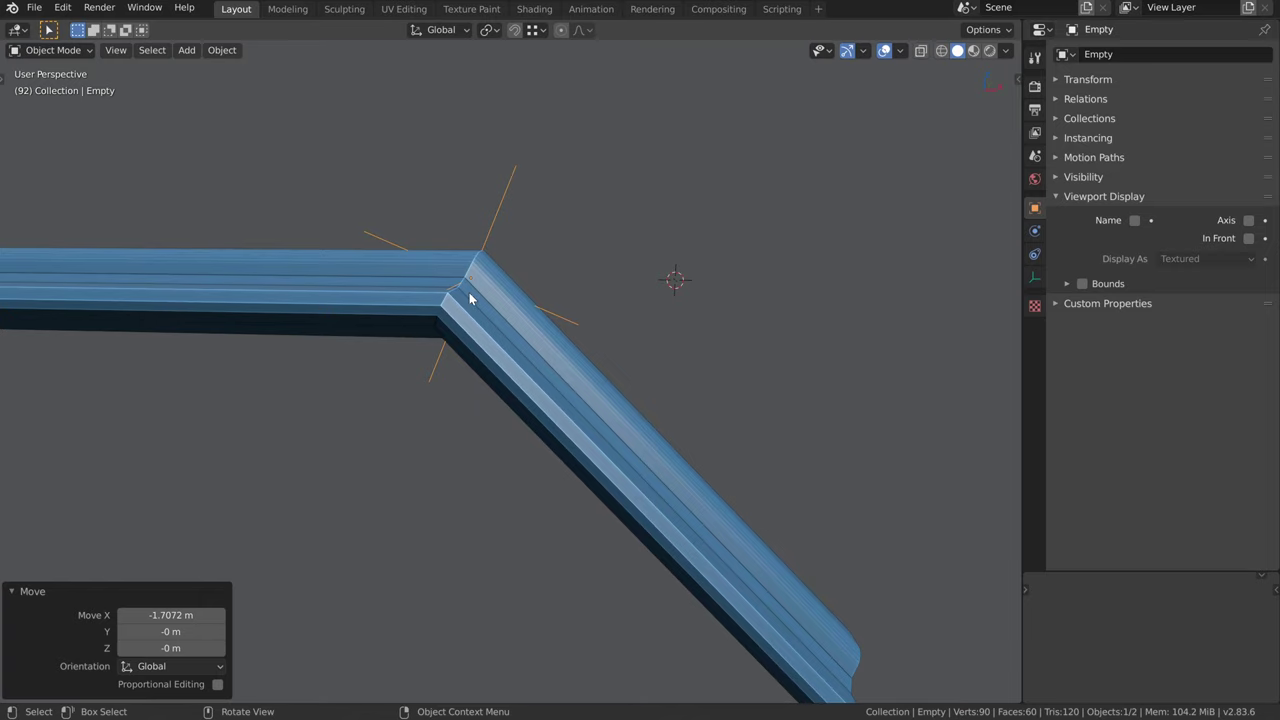
Try moving the empty along the global Y axis and without an axis constraint
{"action": "middle_click_drag", "start_coordinate": [469, 294], "coordinate": [463, 323]}
{"action": "key", "text": "g"}
{"action": "key", "text": "y"}
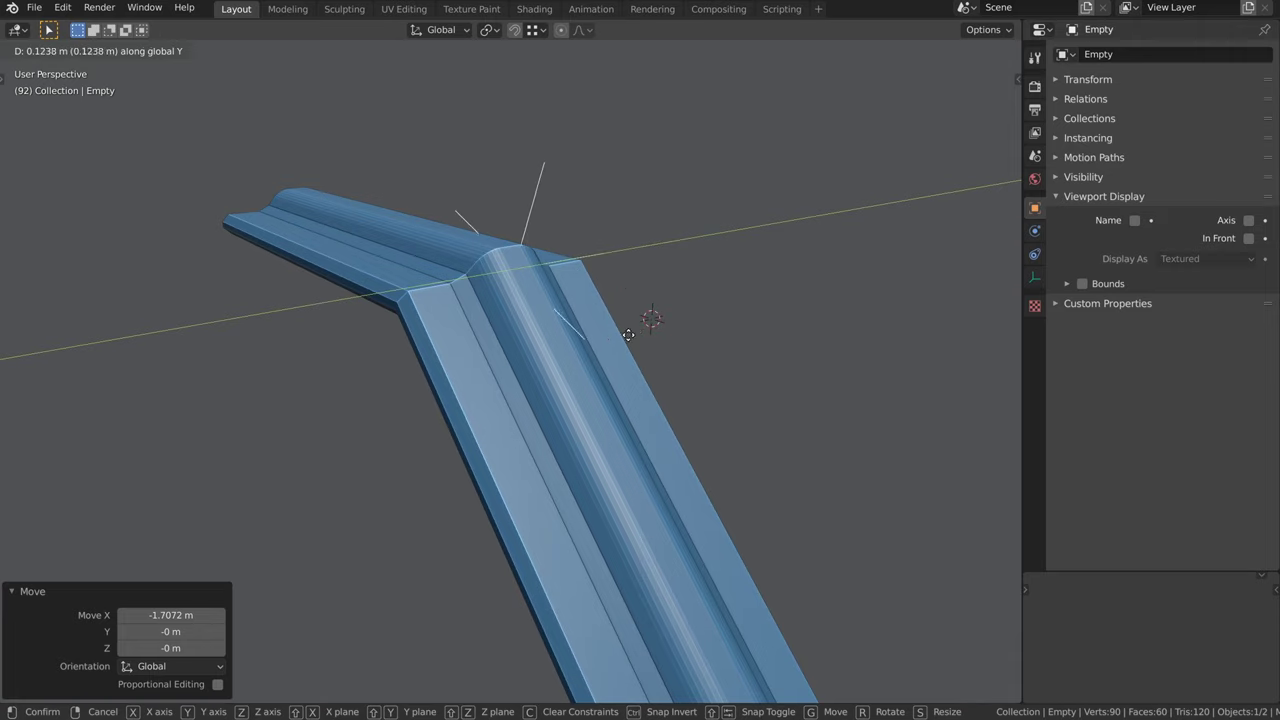
{"action": "key", "text": "Escape"}
{"action": "key", "text": "g"}
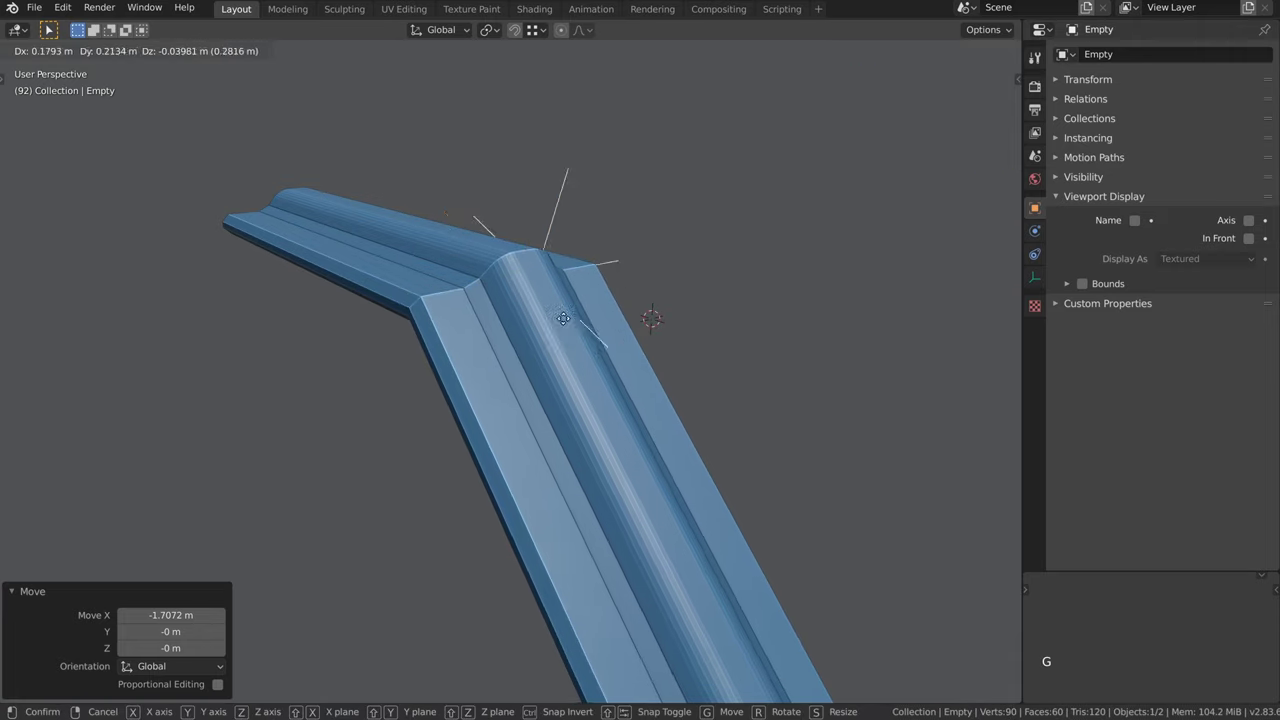
{"action": "right_click", "coordinate": [445, 286]}
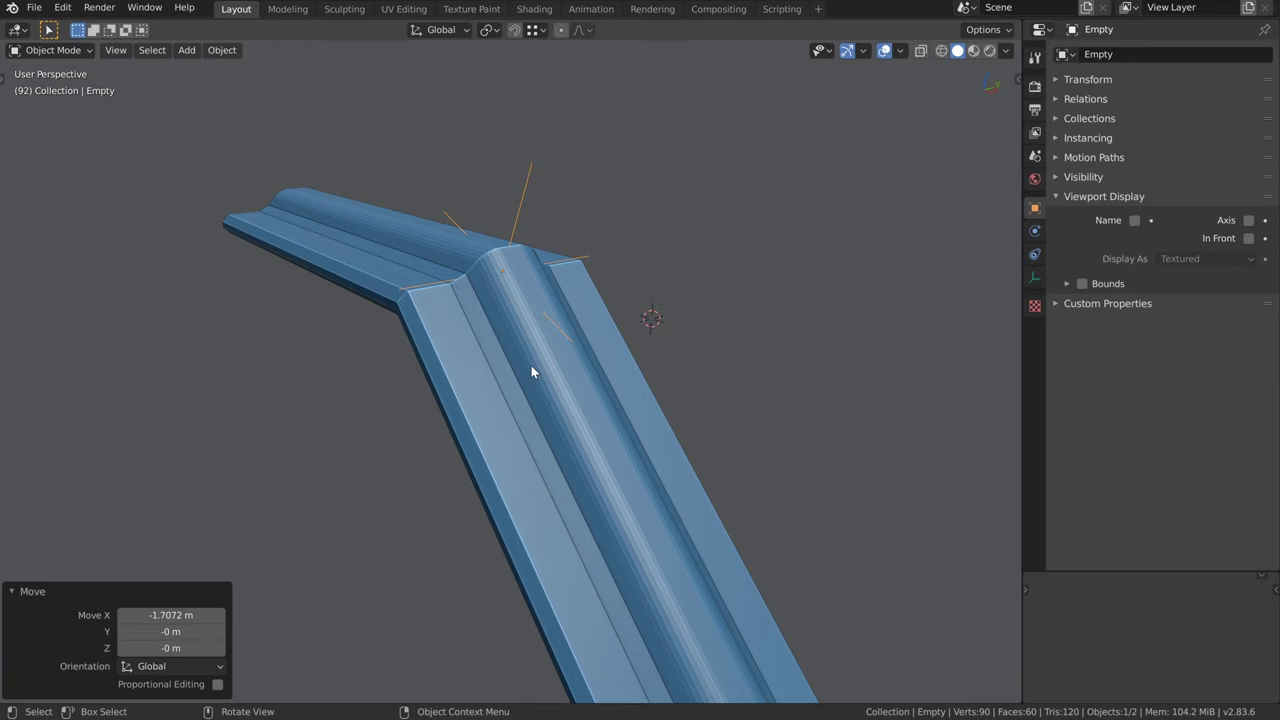
Move the empty about 0.362 m along the global X axis
{"action": "scroll", "coordinate": [531, 366], "scroll_direction": "down", "scroll_amount": 2}
{"action": "key", "text": "g"}
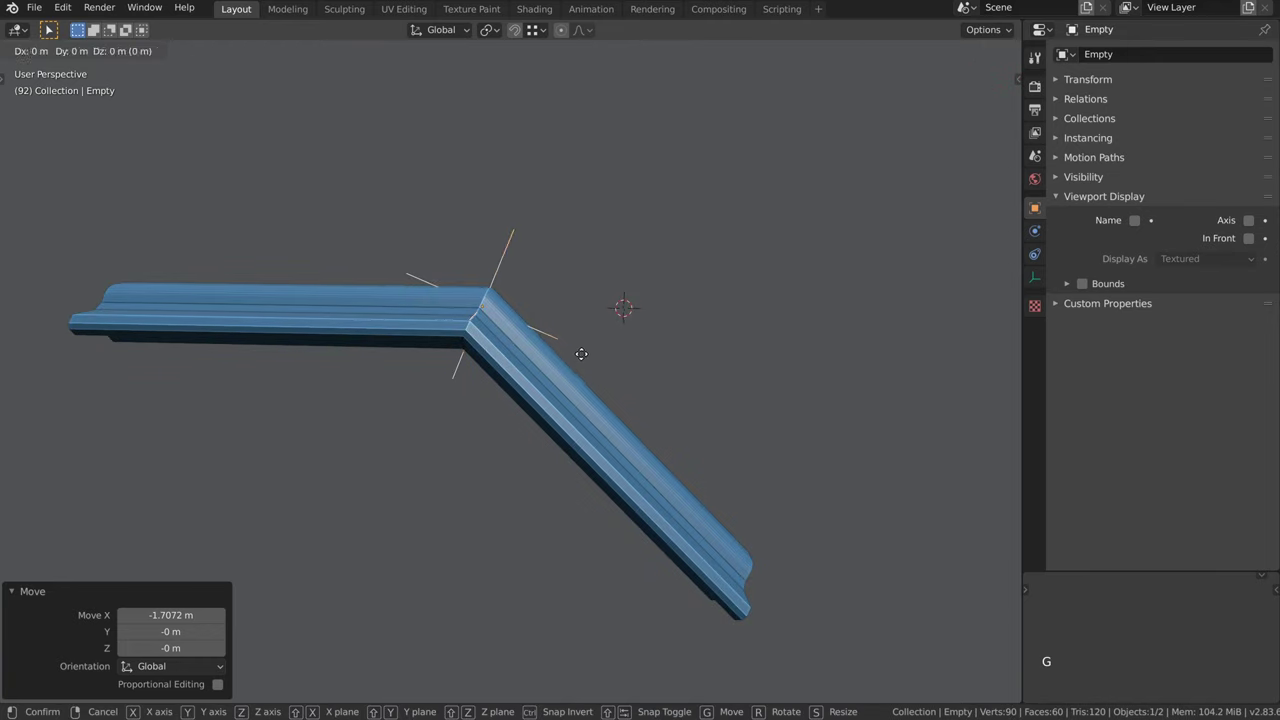
{"action": "key", "text": "x"}
{"action": "key", "text": "Return"}
Try rotating the empty freely in the front orthographic view
{"action": "key", "text": "KP_1"}
{"action": "middle_click_drag", "start_coordinate": [550, 374], "coordinate": [670, 297], "text": "shift"}
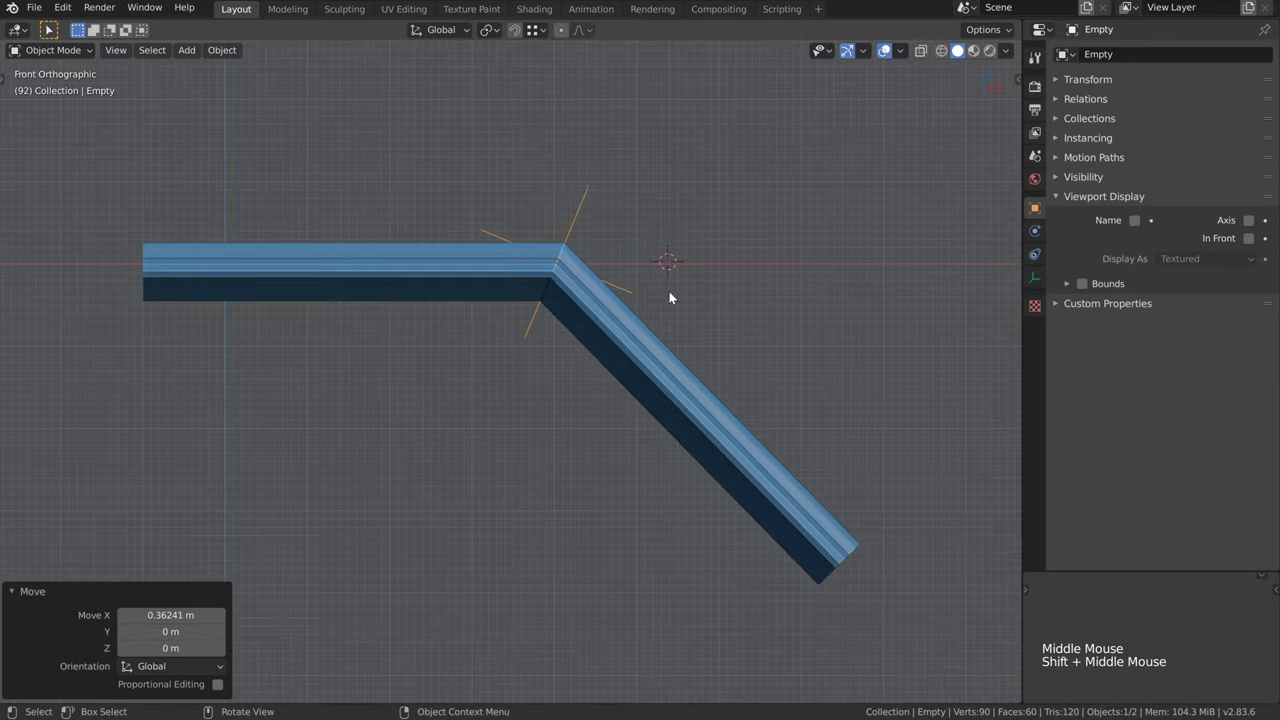
{"action": "key", "text": "r"}
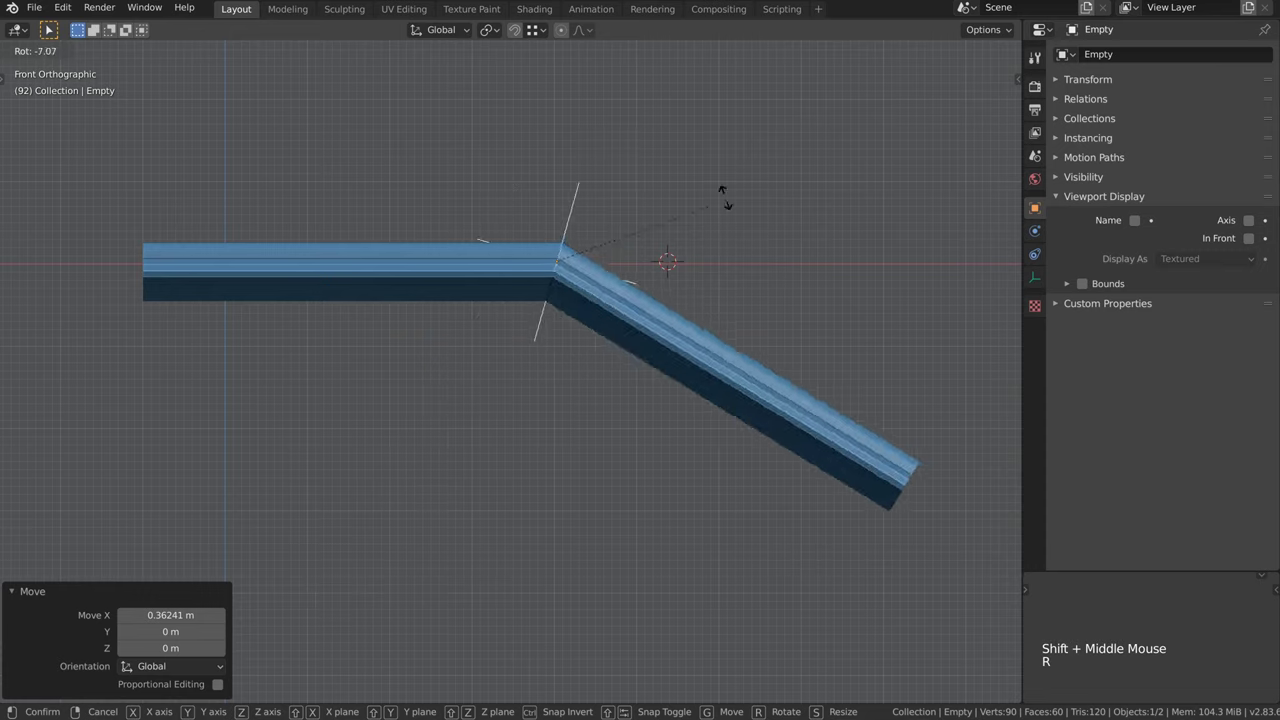
{"action": "left_click", "coordinate": [563, 259]}
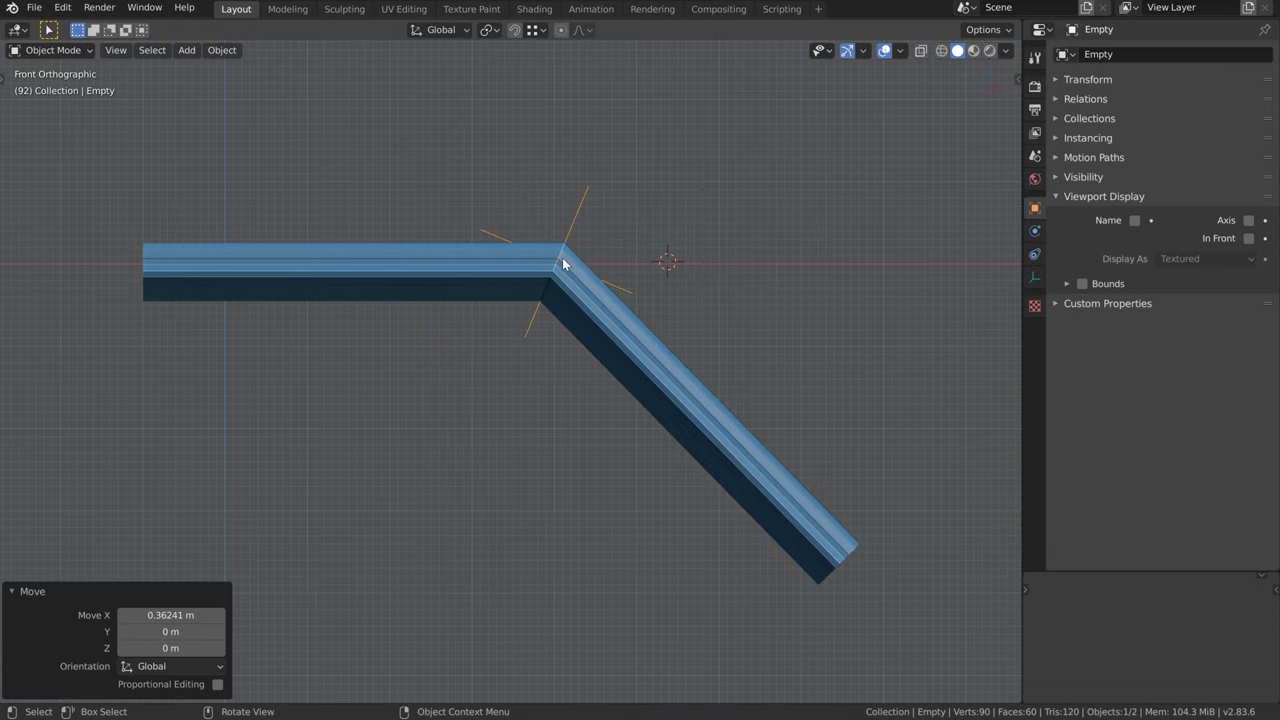
Set the empty's Y rotation to 45°, and reduce the angle to open the mirrored corner past a right angle
{"action": "key", "text": "n"}
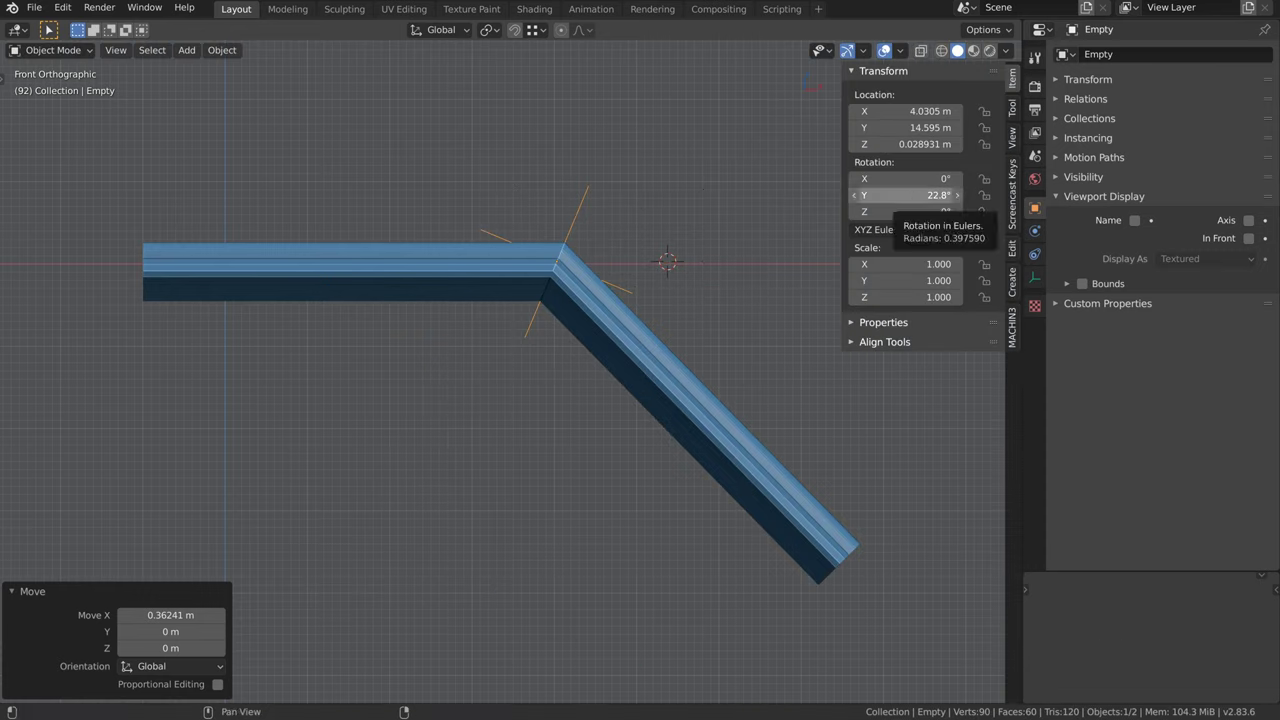
{"action": "left_click", "coordinate": [905, 195]}
{"action": "type", "text": "*2"}
{"action": "key", "text": "Return"}
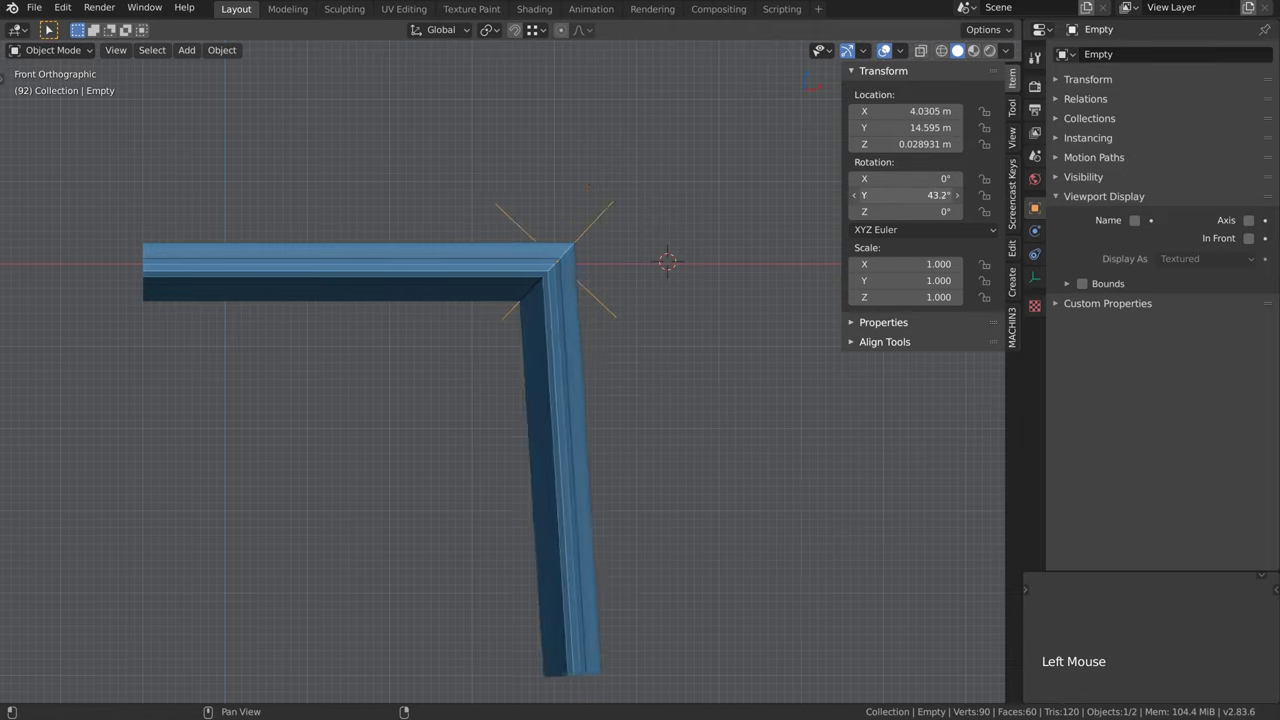
{"action": "type", "text": "45"}
{"action": "key", "text": "Return"}
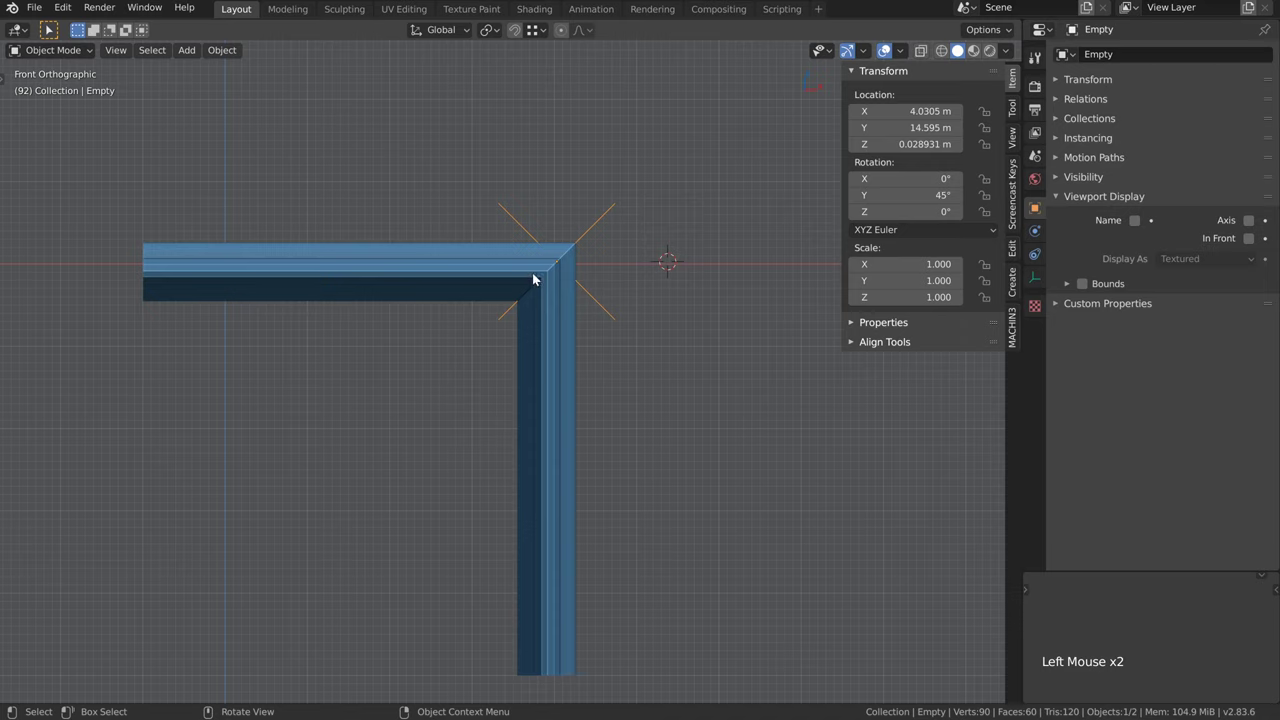
{"action": "left_click_drag", "start_coordinate": [905, 195], "coordinate": [750, 195]}
Apply the Mirror modifier on the trim piece and open its mesh in Edit Mode around the mitred corner
{"action": "left_click", "coordinate": [405, 275]}
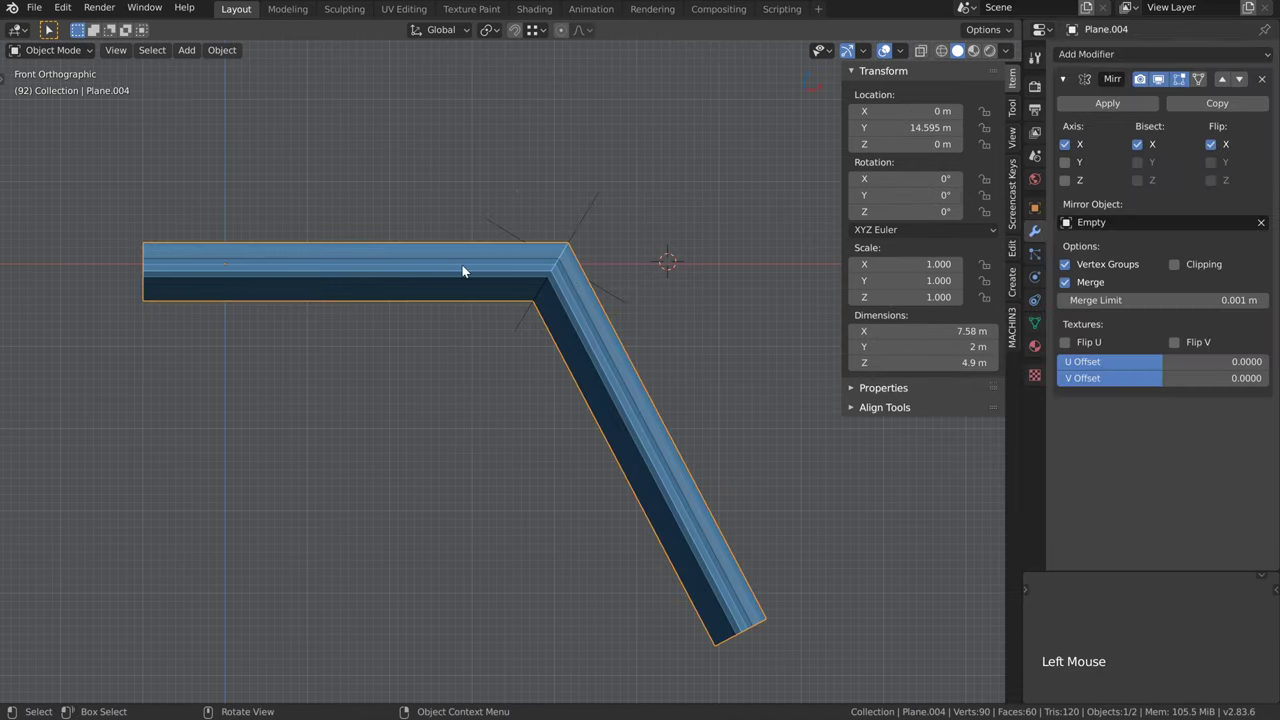
{"action": "left_click", "coordinate": [1104, 104]}
{"action": "key", "text": "Tab"}
{"action": "middle_click_drag", "start_coordinate": [553, 281], "coordinate": [549, 280]}
{"action": "scroll", "coordinate": [541, 285], "scroll_direction": "up", "scroll_amount": 3}
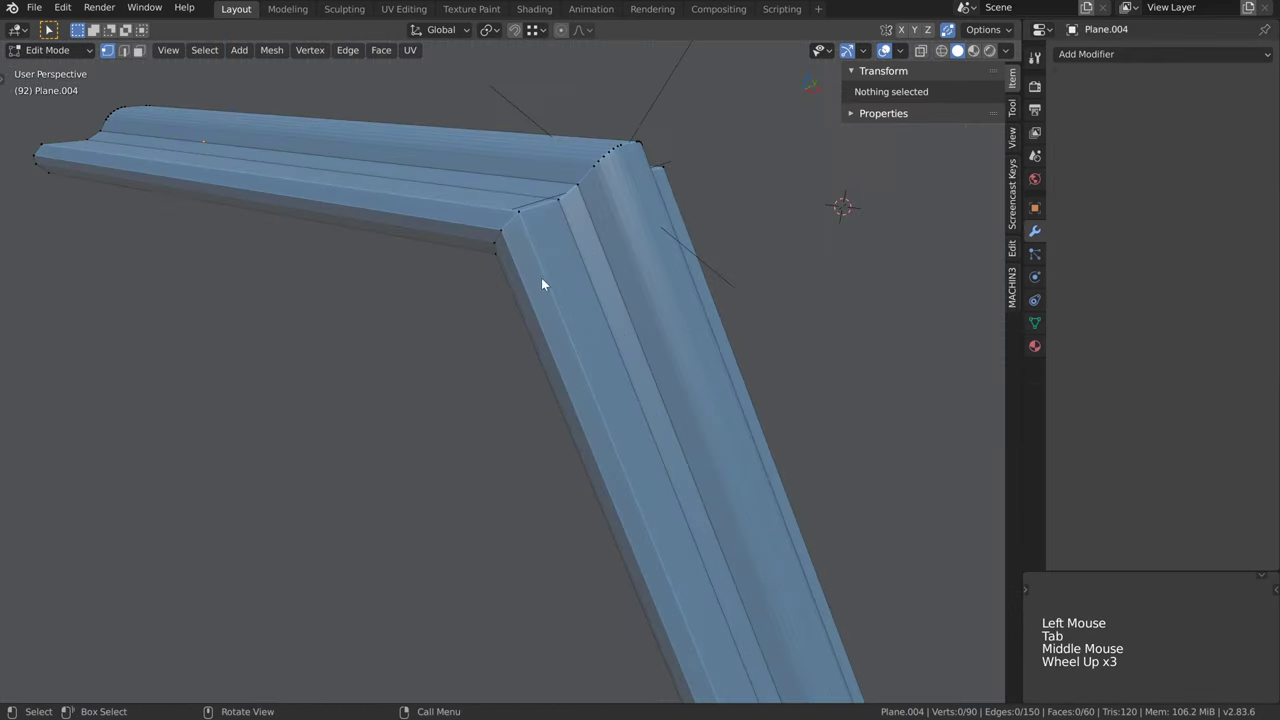
Try moving the edge loop at the mitred corner of the trim
{"action": "left_click", "coordinate": [542, 207], "text": "alt"}
{"action": "middle_click_drag", "start_coordinate": [542, 207], "coordinate": [594, 332]}
{"action": "key", "text": "g"}
{"action": "key", "text": "Escape"}
Select the edge loop around the free end of the angled trim arm
{"action": "scroll", "coordinate": [623, 285], "scroll_direction": "down", "scroll_amount": 4}
{"action": "left_click", "coordinate": [614, 445], "text": "alt"}
{"action": "middle_click_drag", "start_coordinate": [614, 445], "coordinate": [625, 381]}
Try extruding the angled arm's end about 3.58 m along its normal, and undo the extrusion
{"action": "key", "text": "e"}
{"action": "left_click", "coordinate": [763, 632]}
{"action": "scroll", "coordinate": [763, 632], "scroll_direction": "down", "scroll_amount": 4}
{"action": "middle_click_drag", "start_coordinate": [763, 632], "coordinate": [504, 293]}
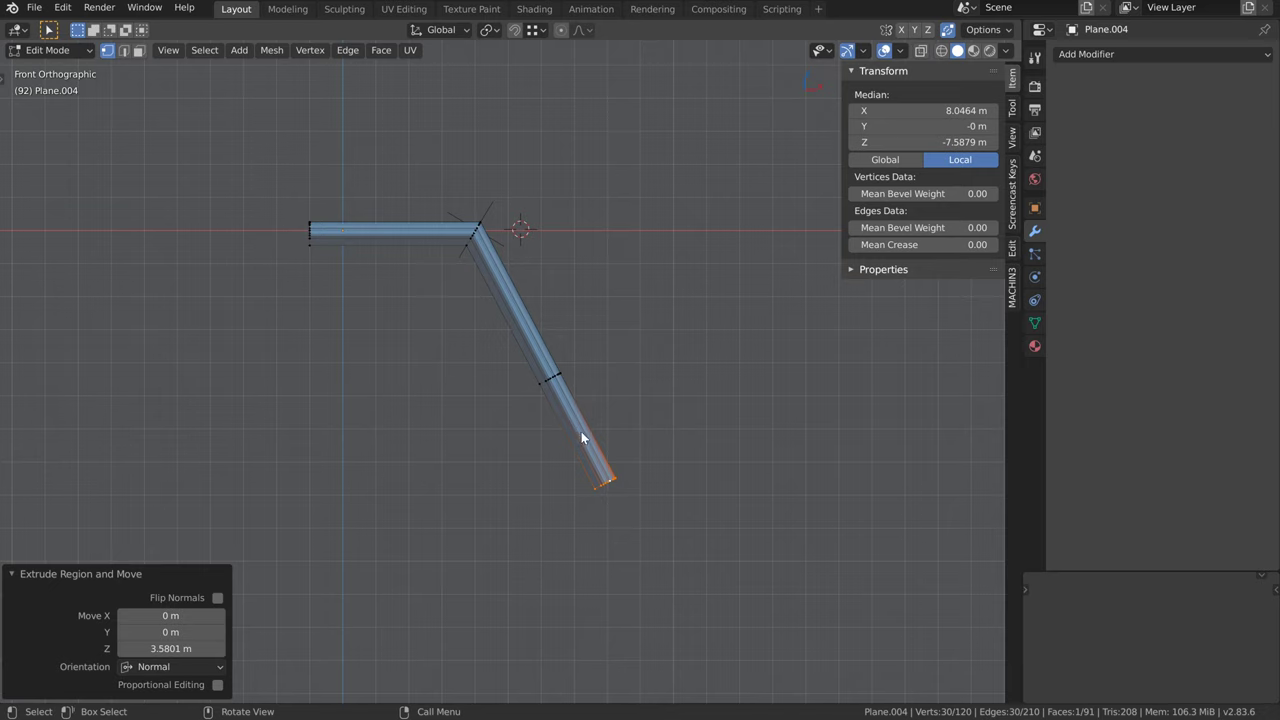
{"action": "scroll", "coordinate": [575, 397], "scroll_direction": "up", "scroll_amount": 4}
{"action": "key", "text": "ctrl+z"}
{"action": "key", "text": "ctrl+z"}
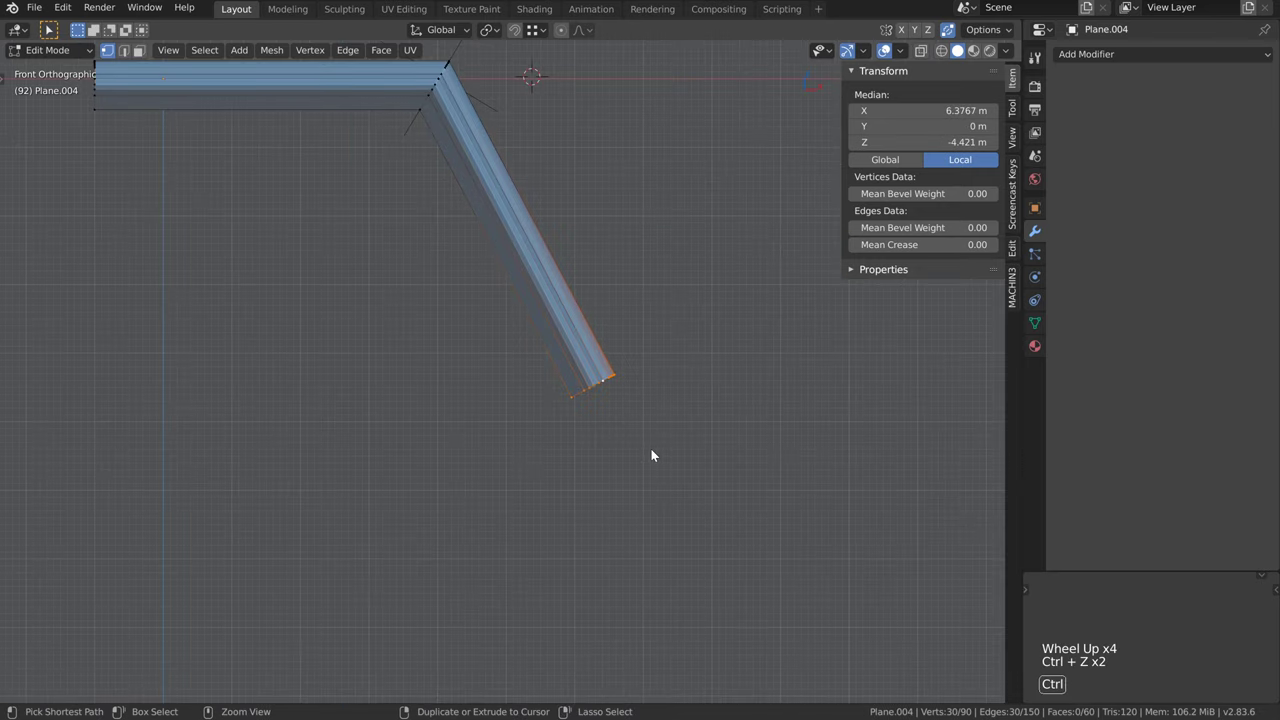
Set the transform orientation to Normal and show the Move gizmo on the selected end of the angled arm
{"action": "middle_click_drag", "start_coordinate": [651, 455], "coordinate": [604, 414]}
{"action": "left_click", "coordinate": [486, 81]}
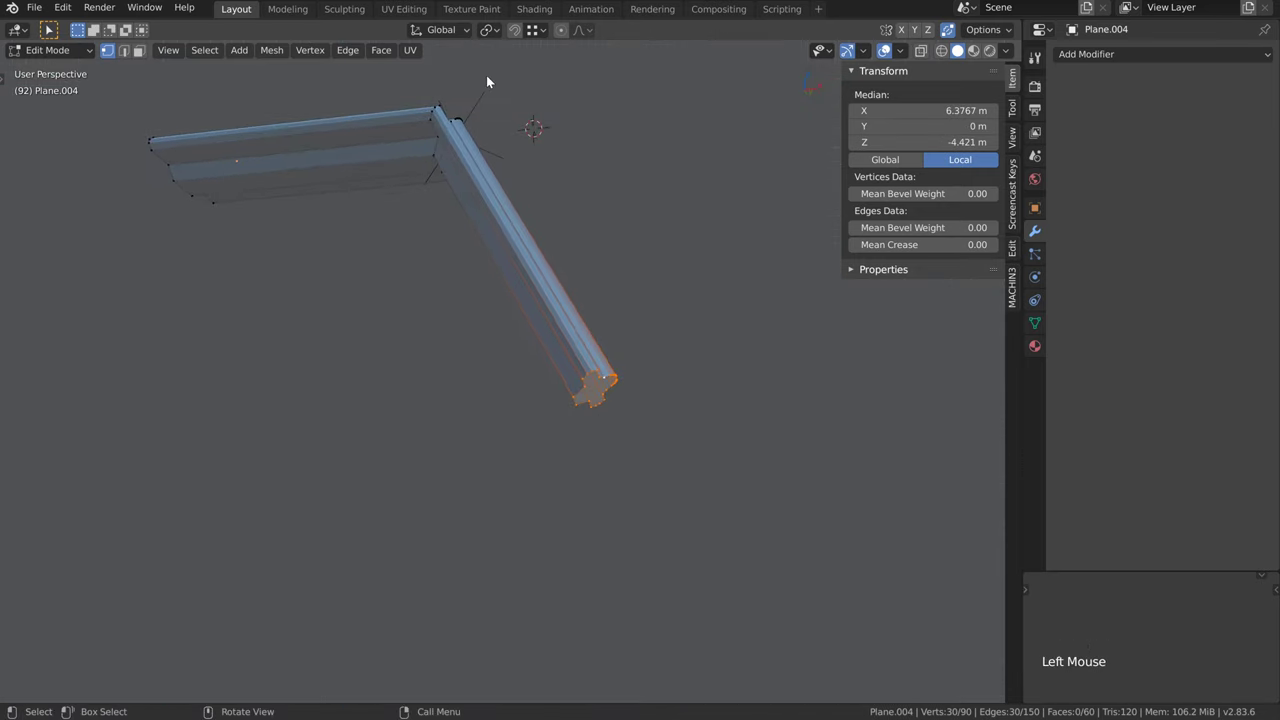
{"action": "left_click", "coordinate": [441, 30]}
{"action": "left_click", "coordinate": [414, 114]}
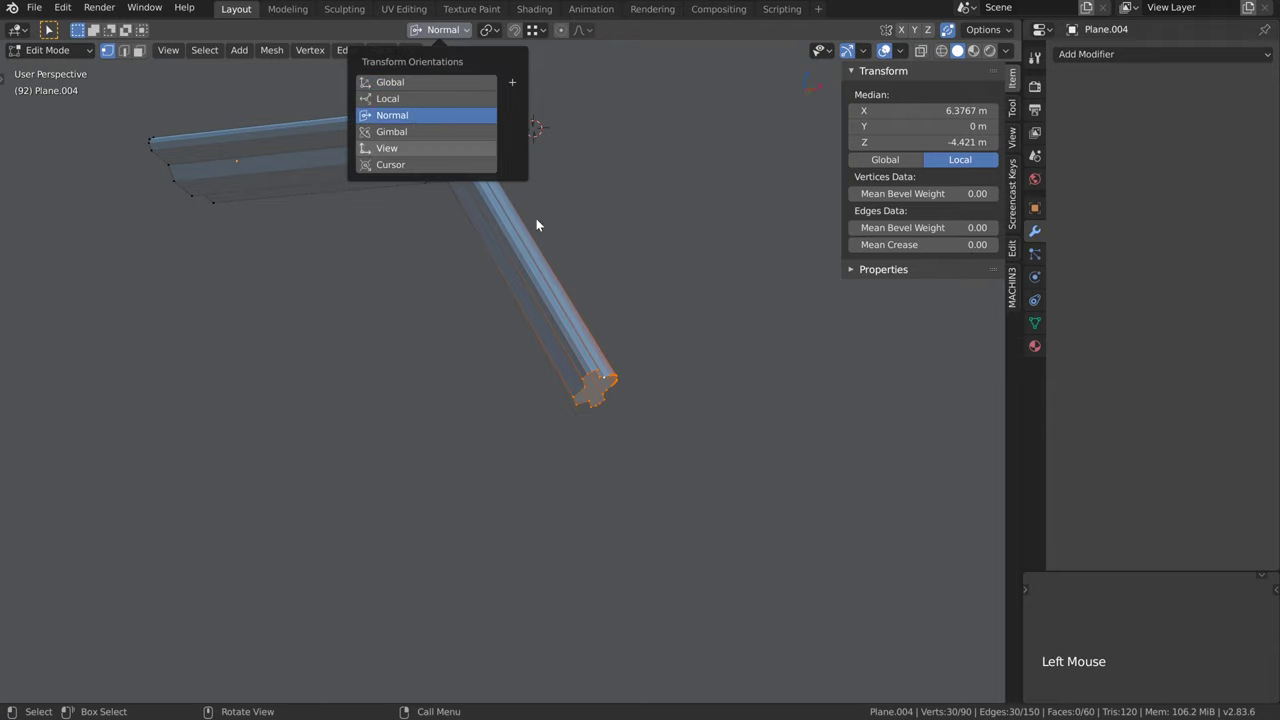
{"action": "left_click", "coordinate": [865, 51]}
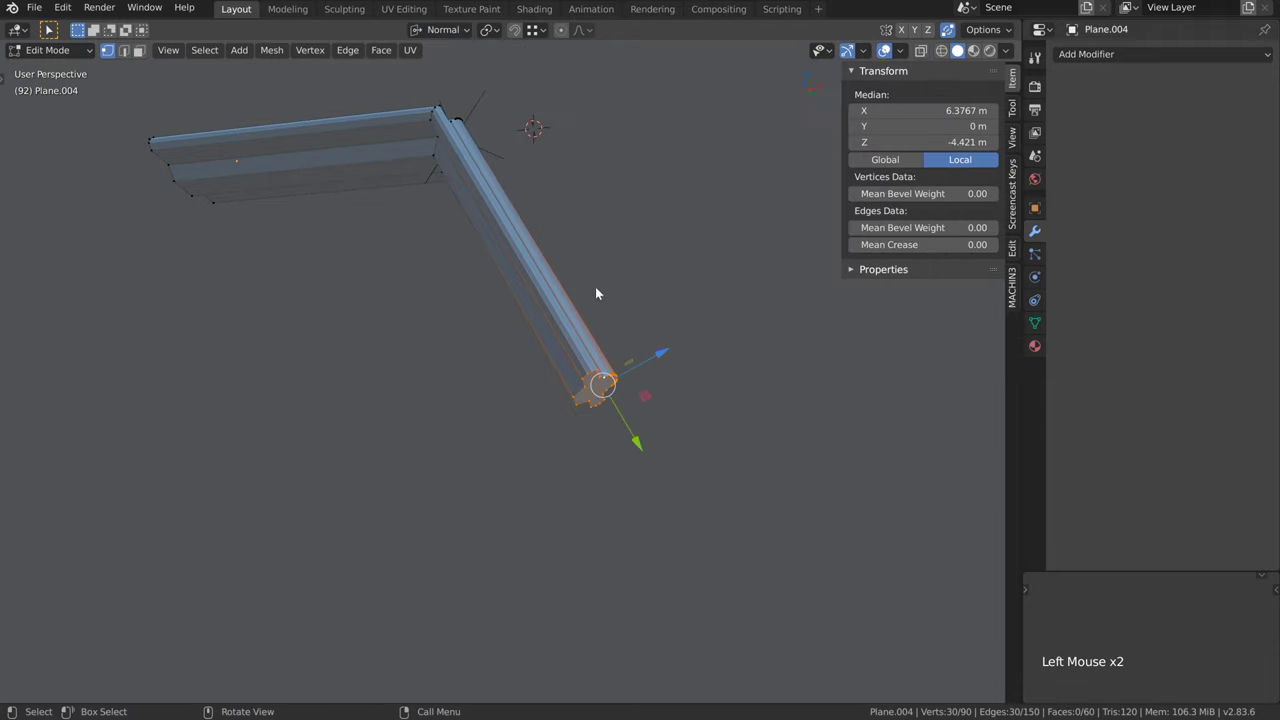
Shorten the angled arm by moving its selected end about -1.535 m along the normal Y axis
{"action": "middle_click_drag", "start_coordinate": [590, 424], "coordinate": [686, 437]}
{"action": "key", "text": "g"}
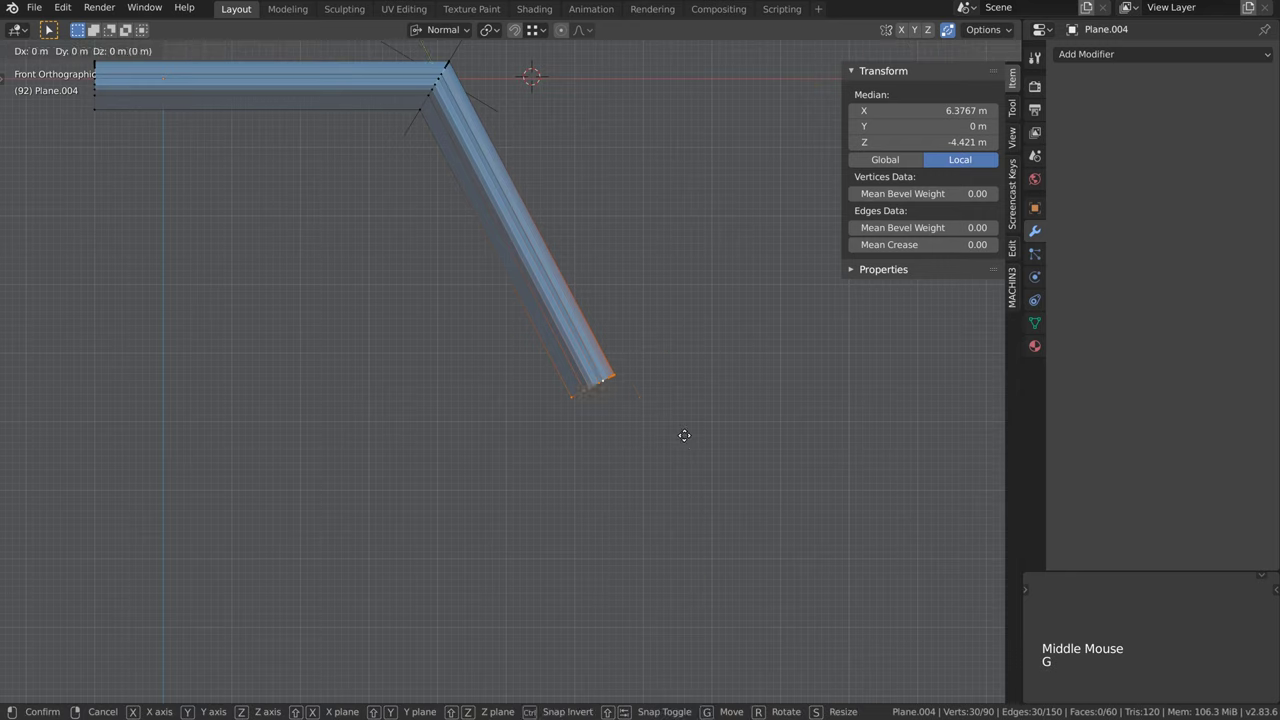
{"action": "key", "text": "Escape"}
{"action": "left_click_drag", "start_coordinate": [636, 445], "coordinate": [439, 280]}
{"action": "middle_click_drag", "start_coordinate": [439, 289], "coordinate": [587, 454], "text": "shift"}
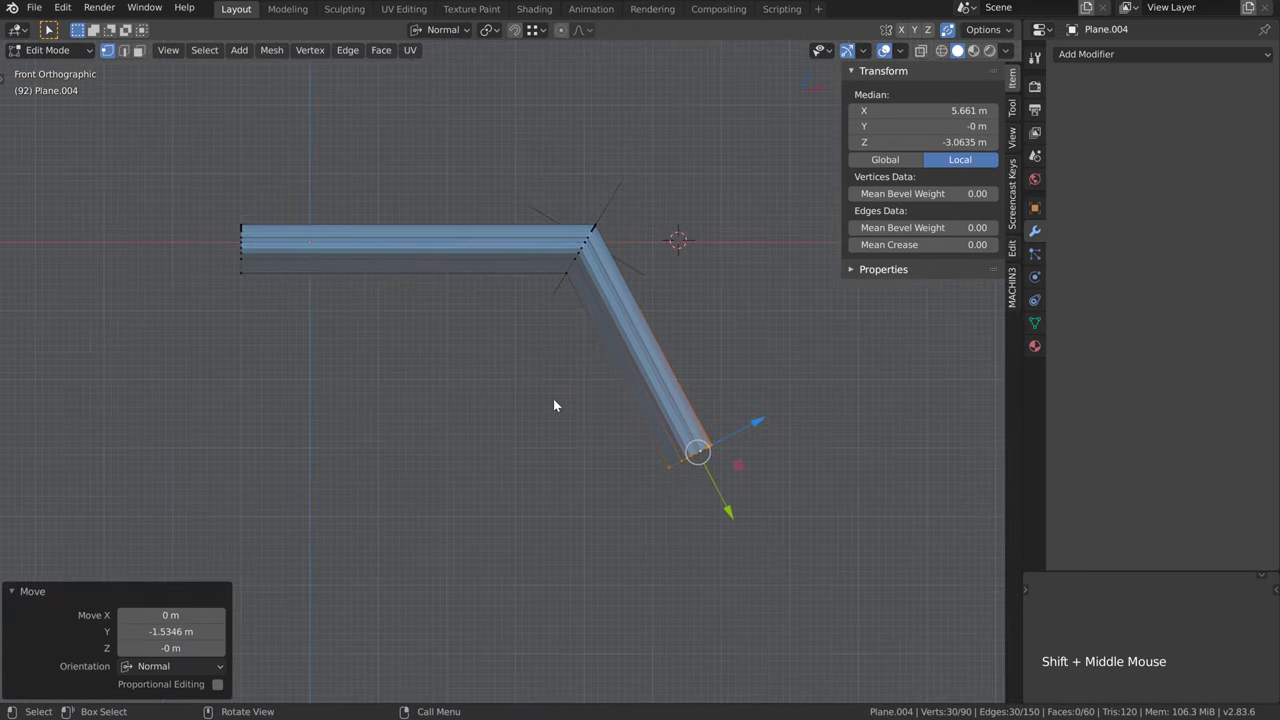